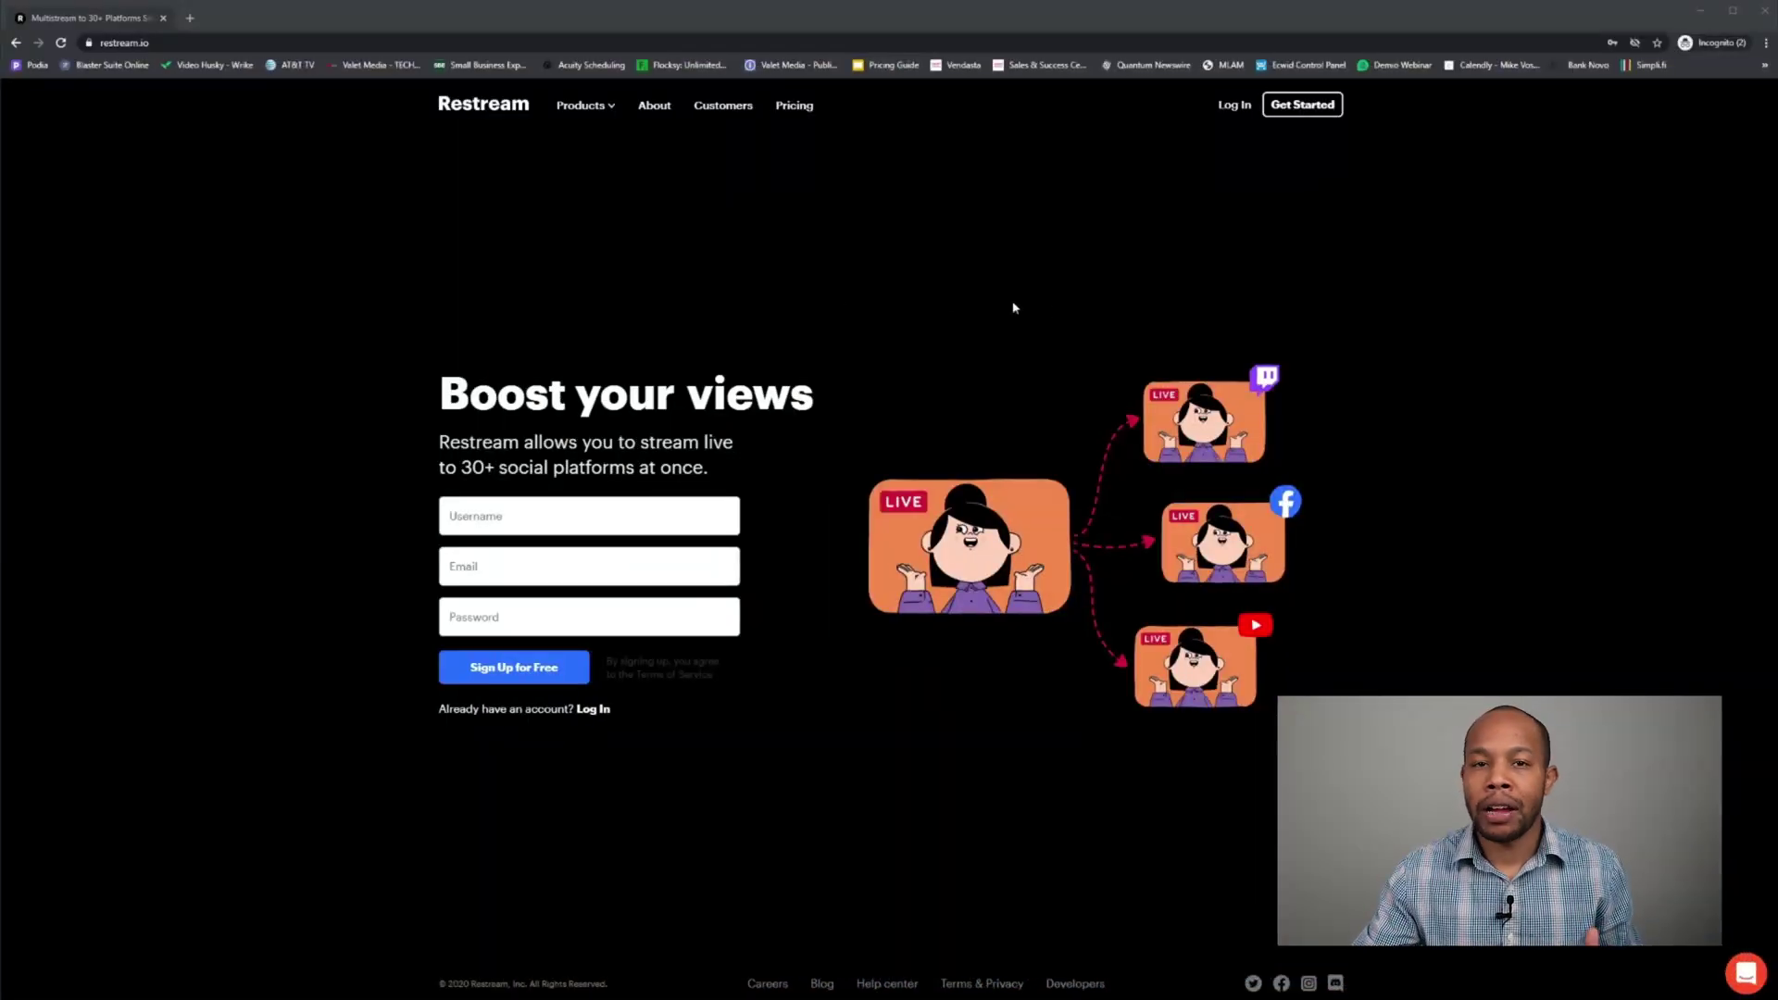
Step: Sign in to Restream using the saved email and password
{"action": "left_click", "coordinate": [1234, 105]}
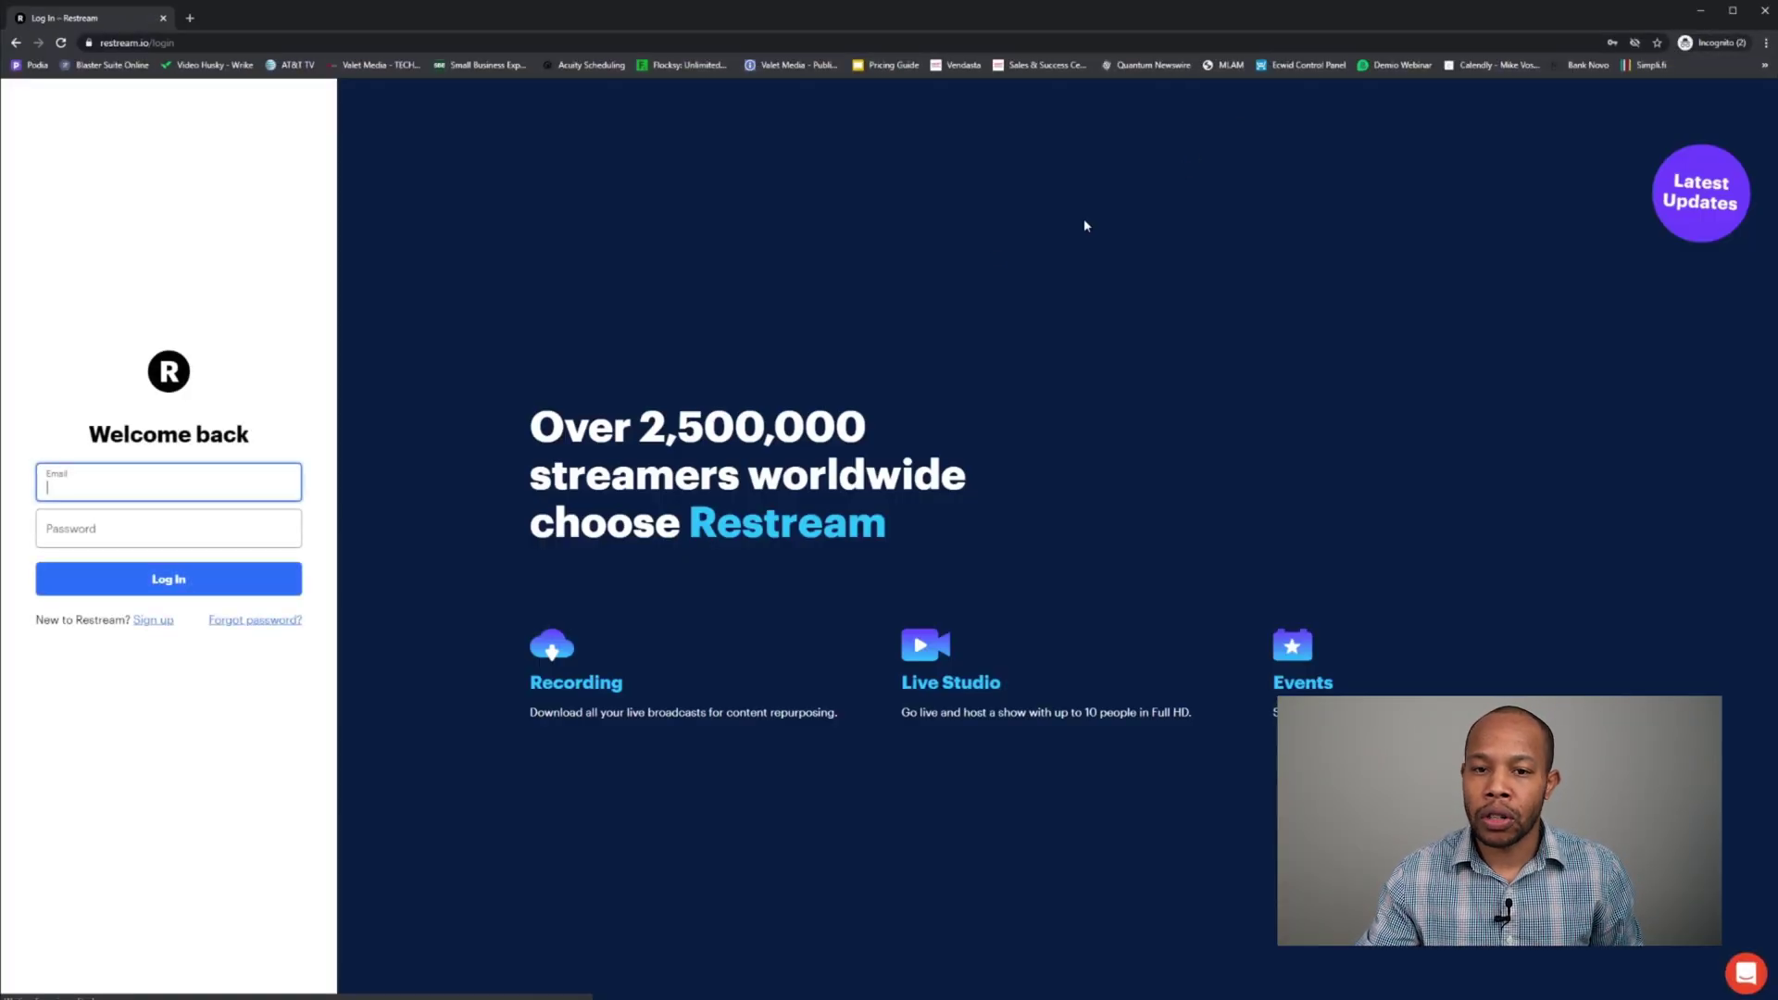
{"action": "left_click", "coordinate": [176, 483]}
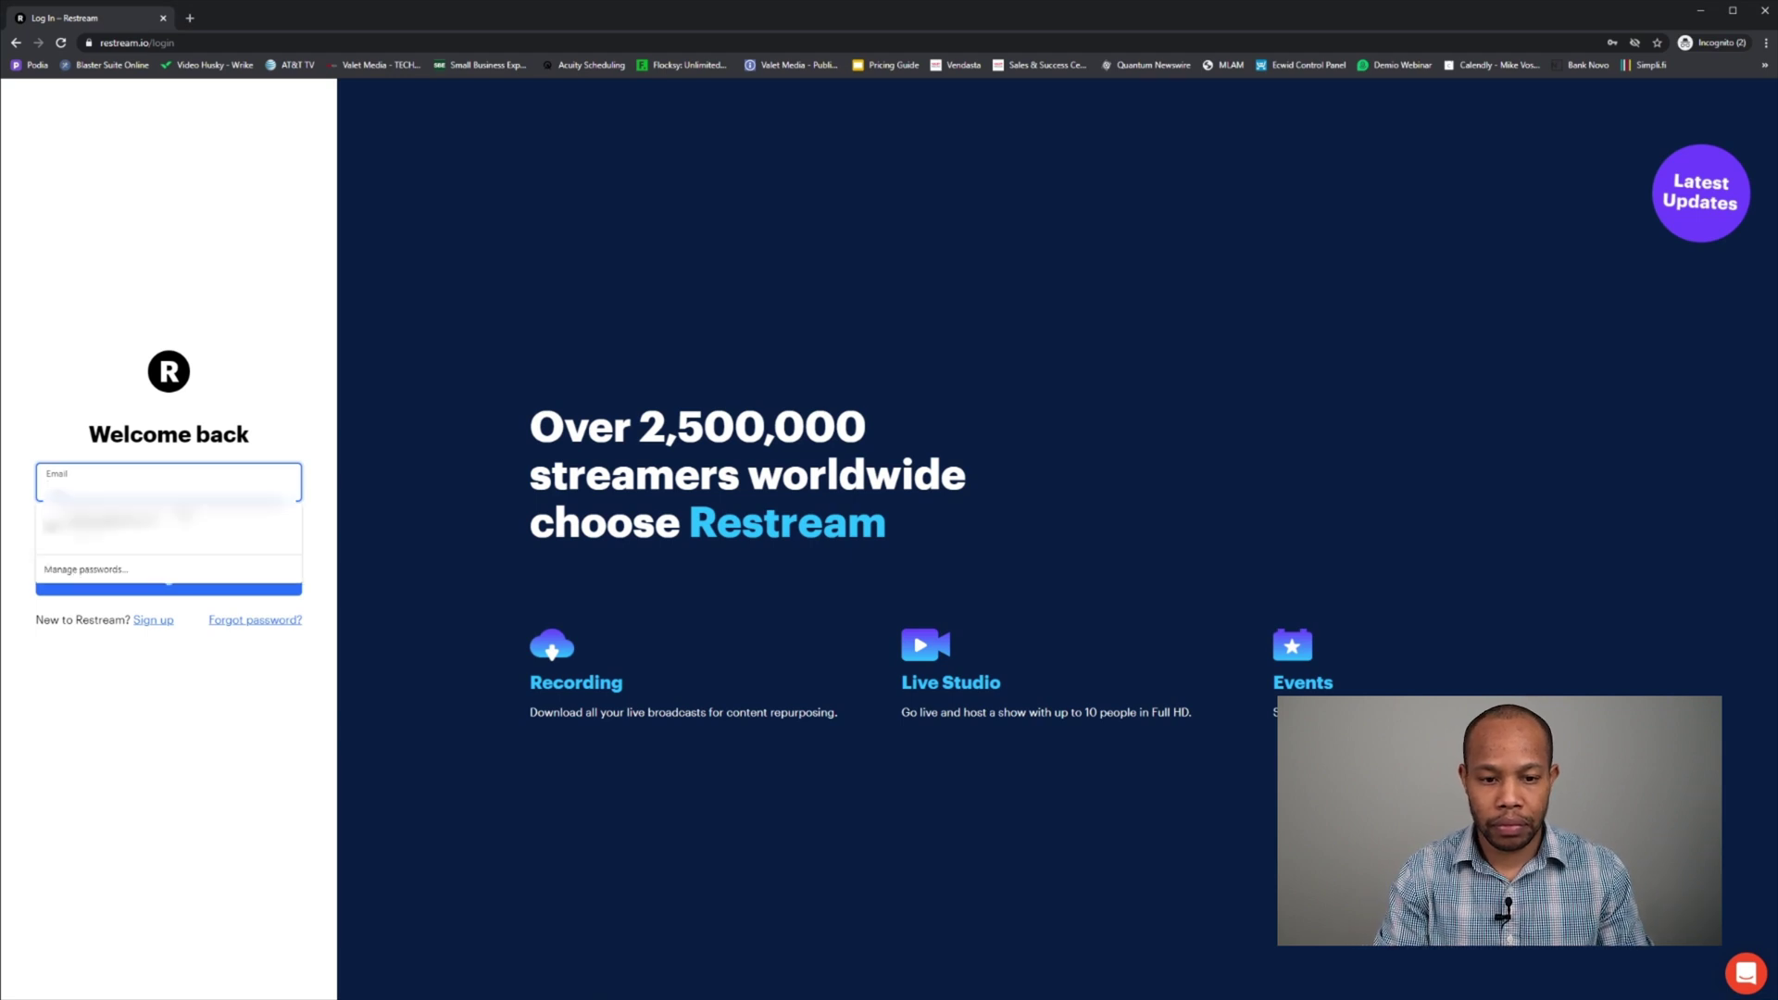
{"action": "left_click", "coordinate": [166, 535]}
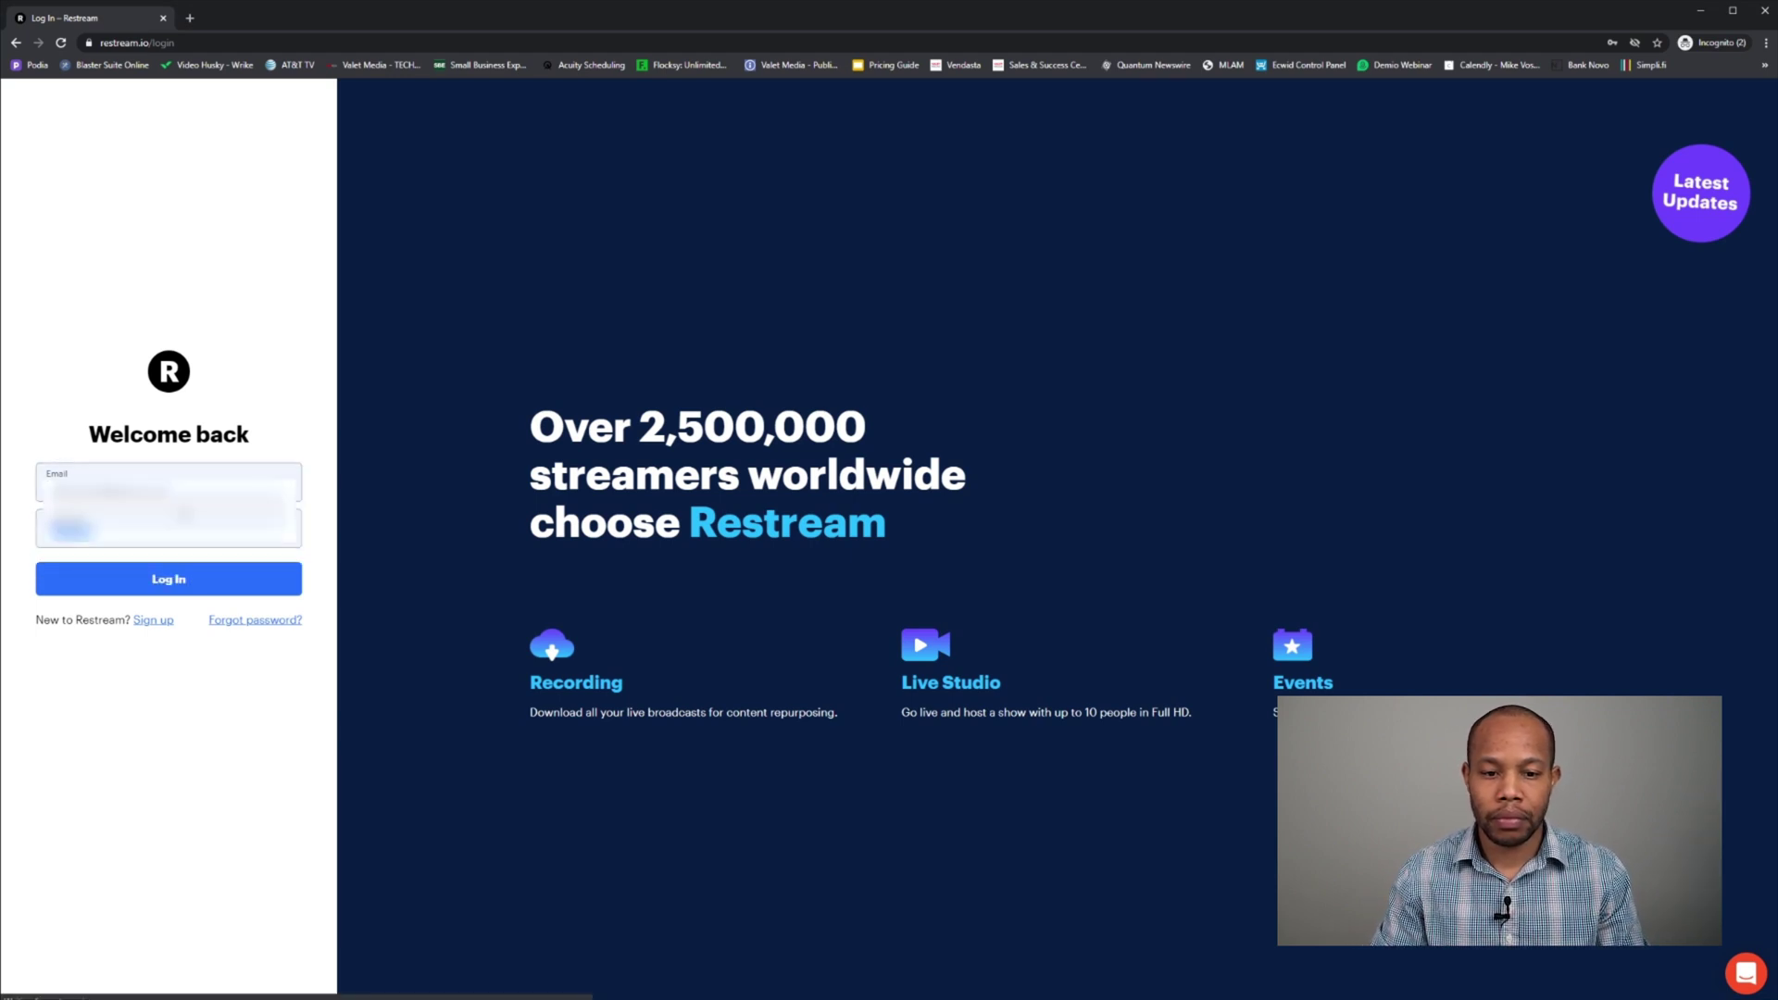
{"action": "key", "text": "Return"}
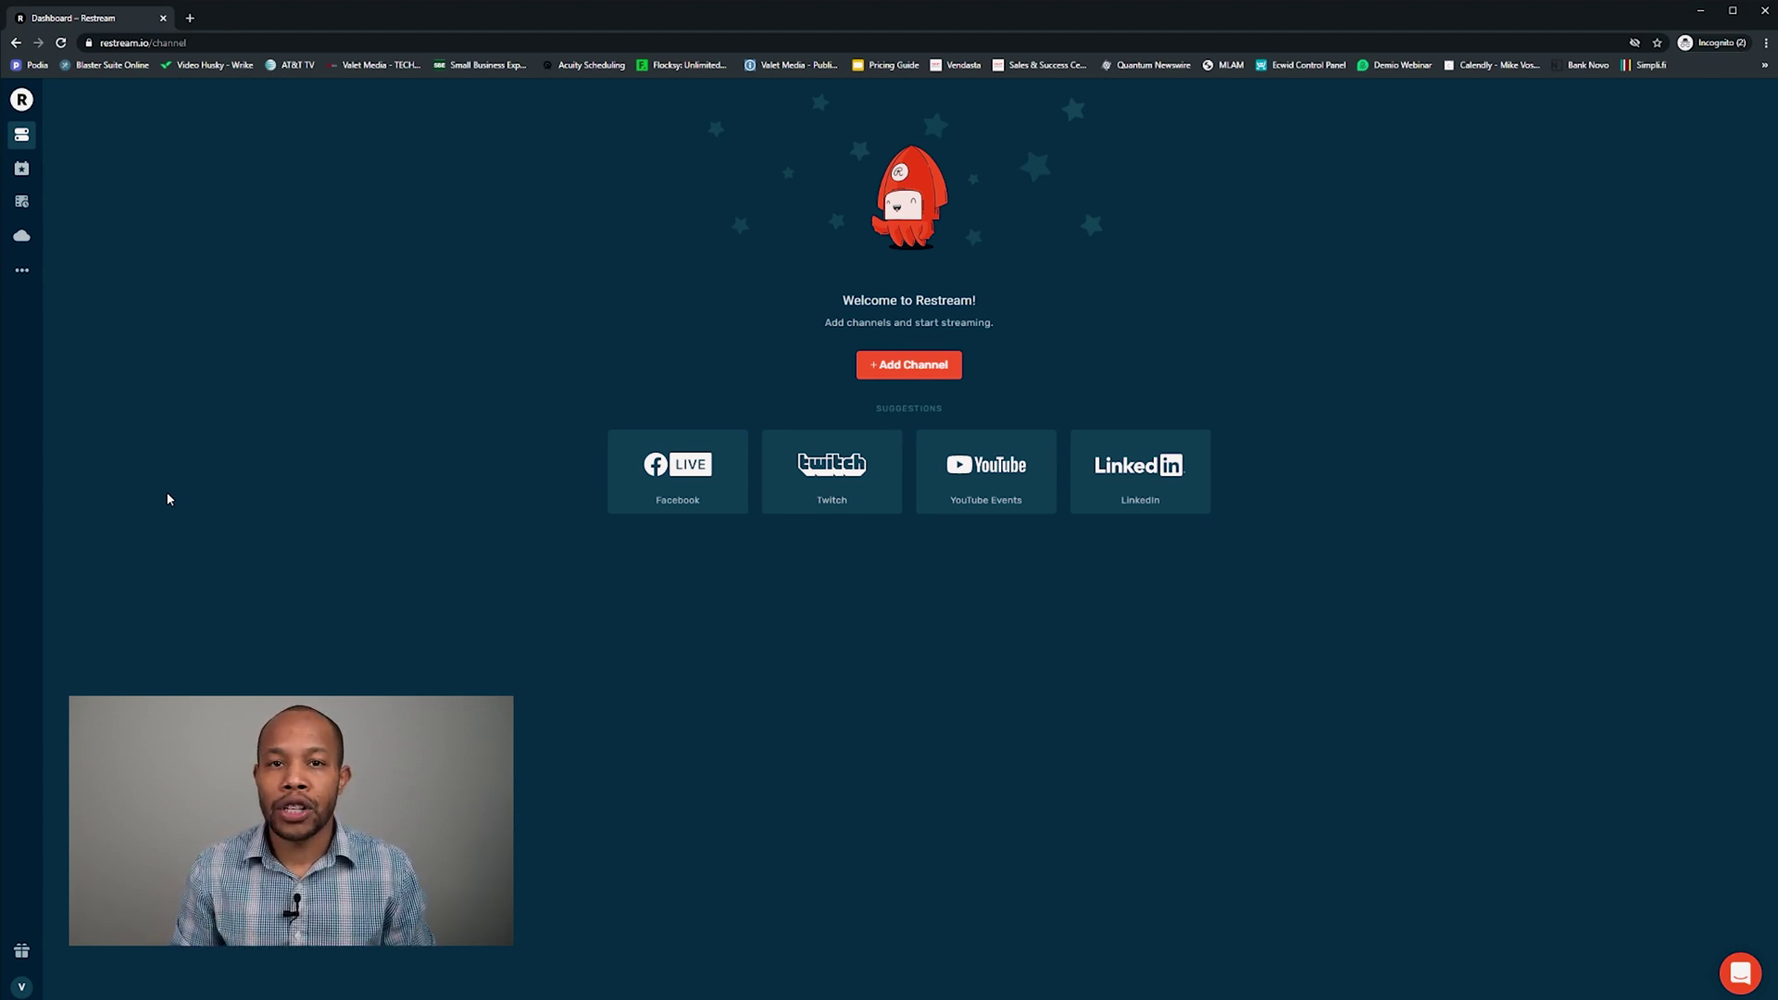
Step: Connect a Facebook channel streaming to the personal profile, save it, and switch it off
{"action": "left_click", "coordinate": [693, 496]}
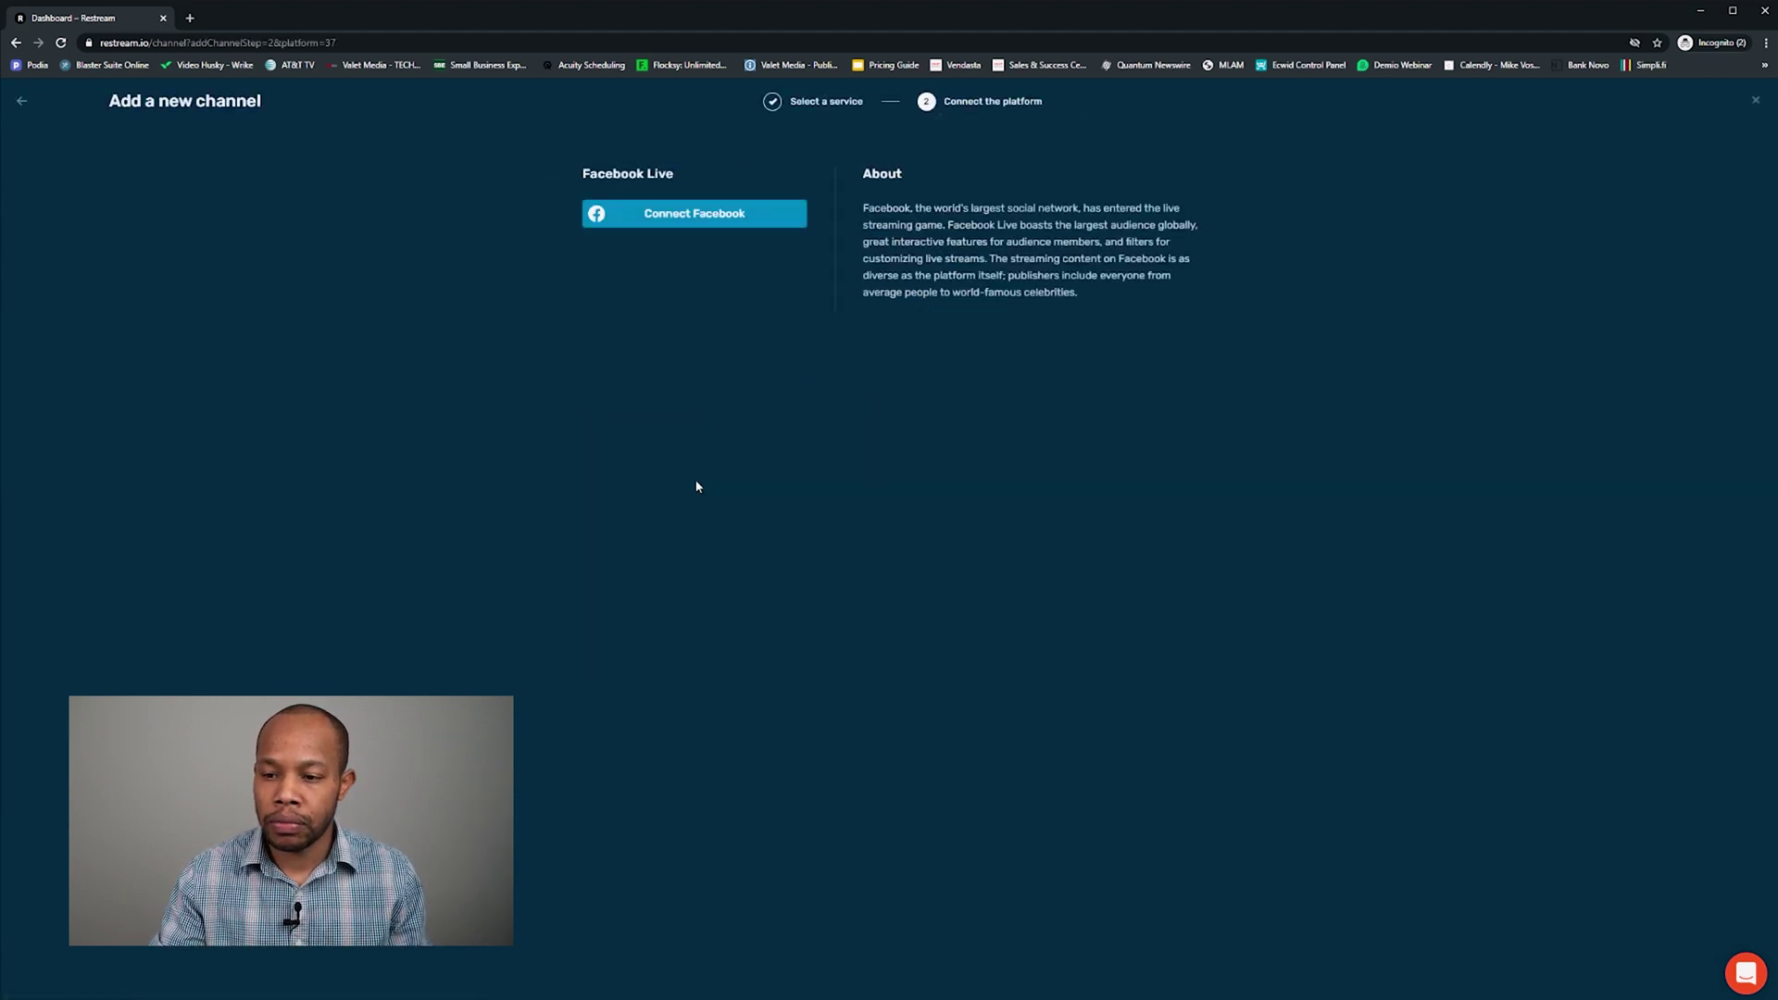
{"action": "left_click", "coordinate": [707, 216]}
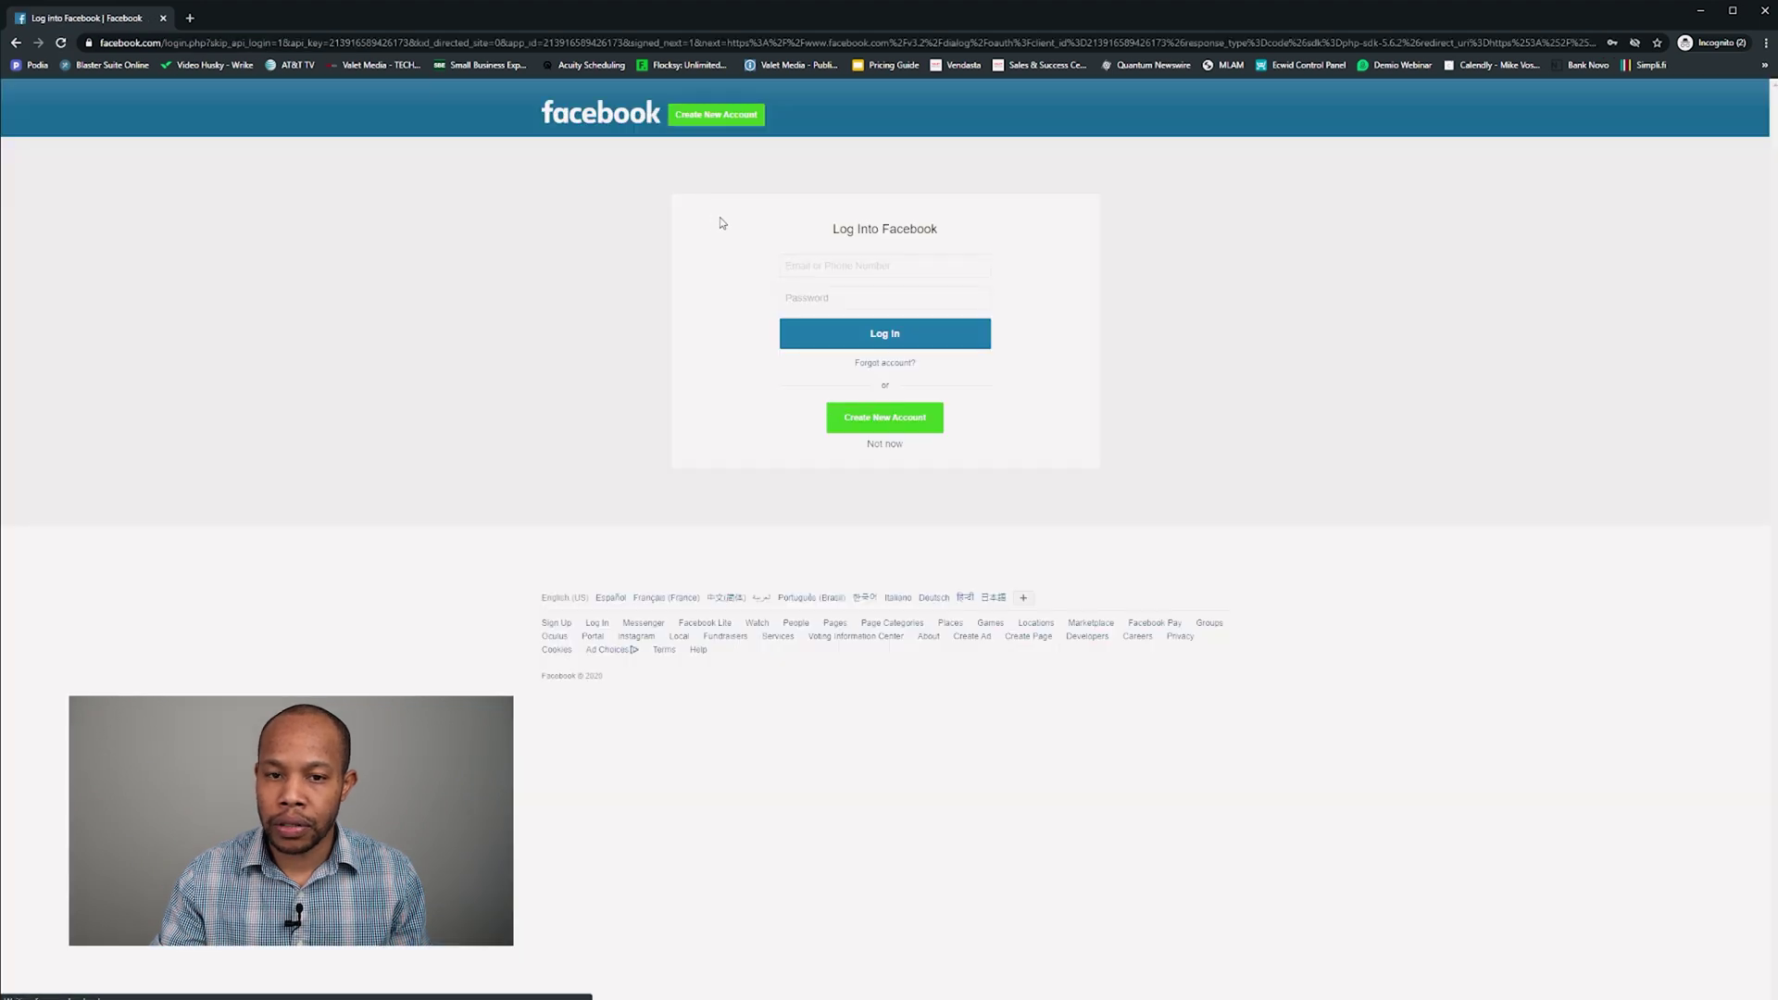
{"action": "left_click", "coordinate": [870, 266]}
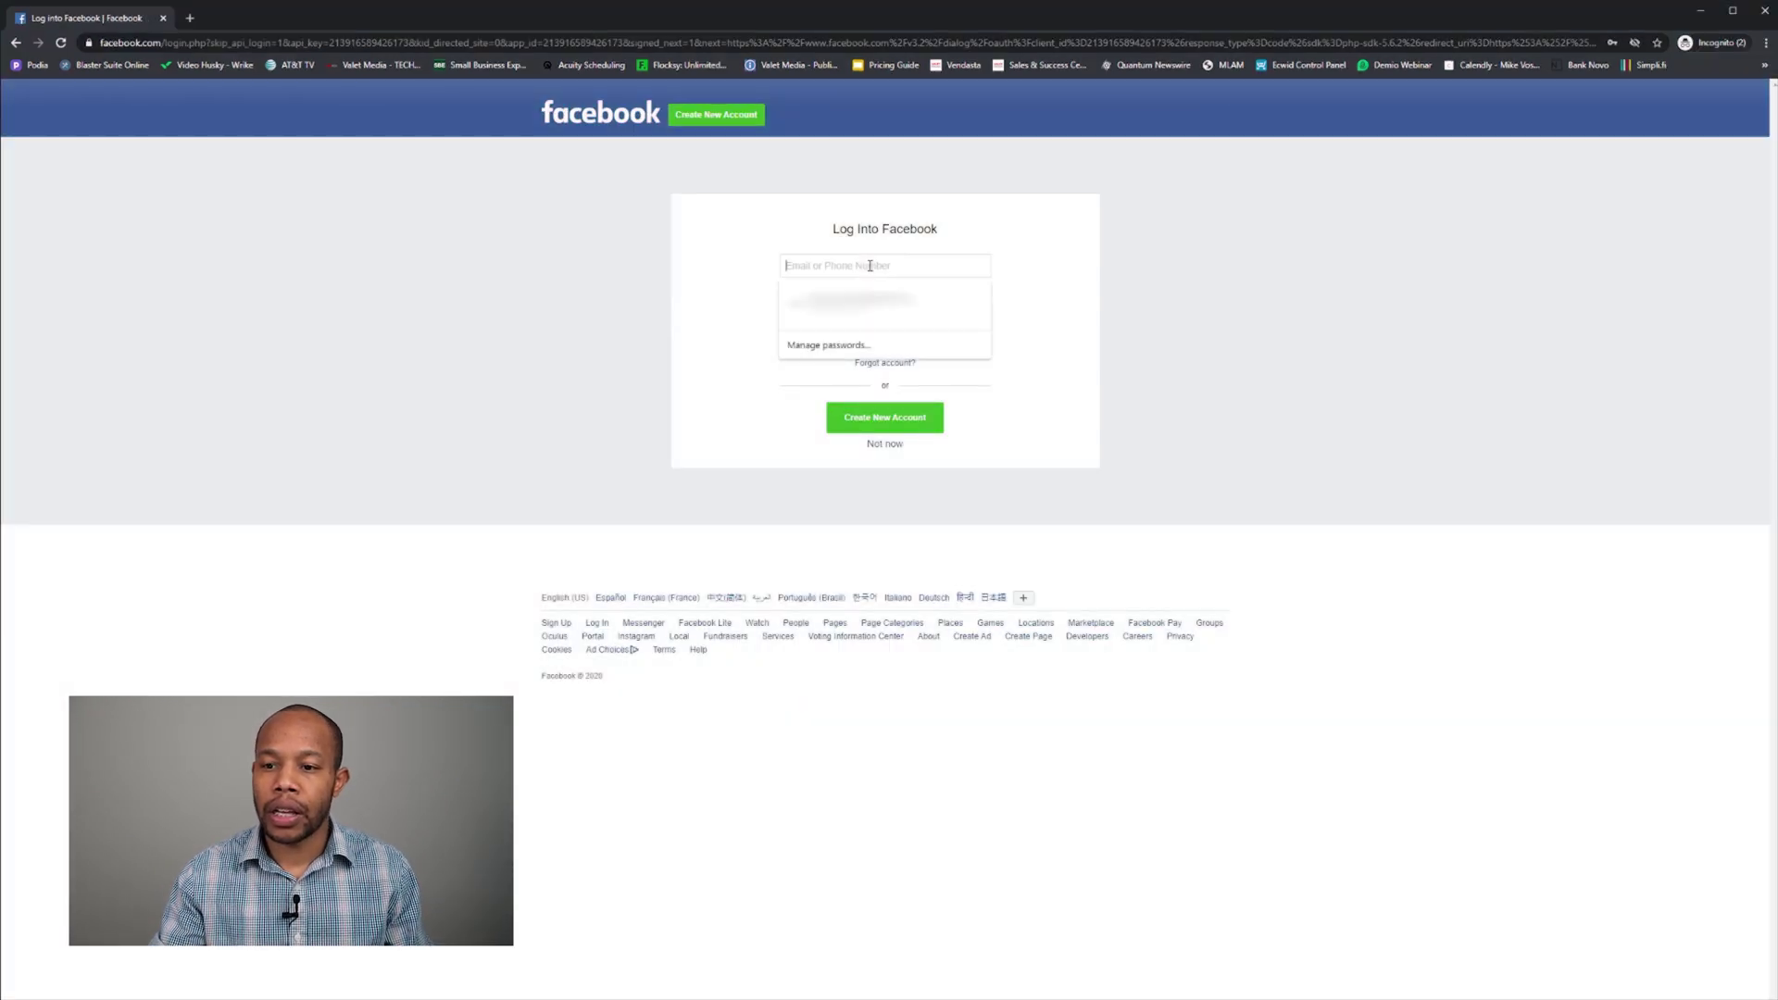
{"action": "left_click", "coordinate": [856, 299]}
{"action": "left_click", "coordinate": [876, 336]}
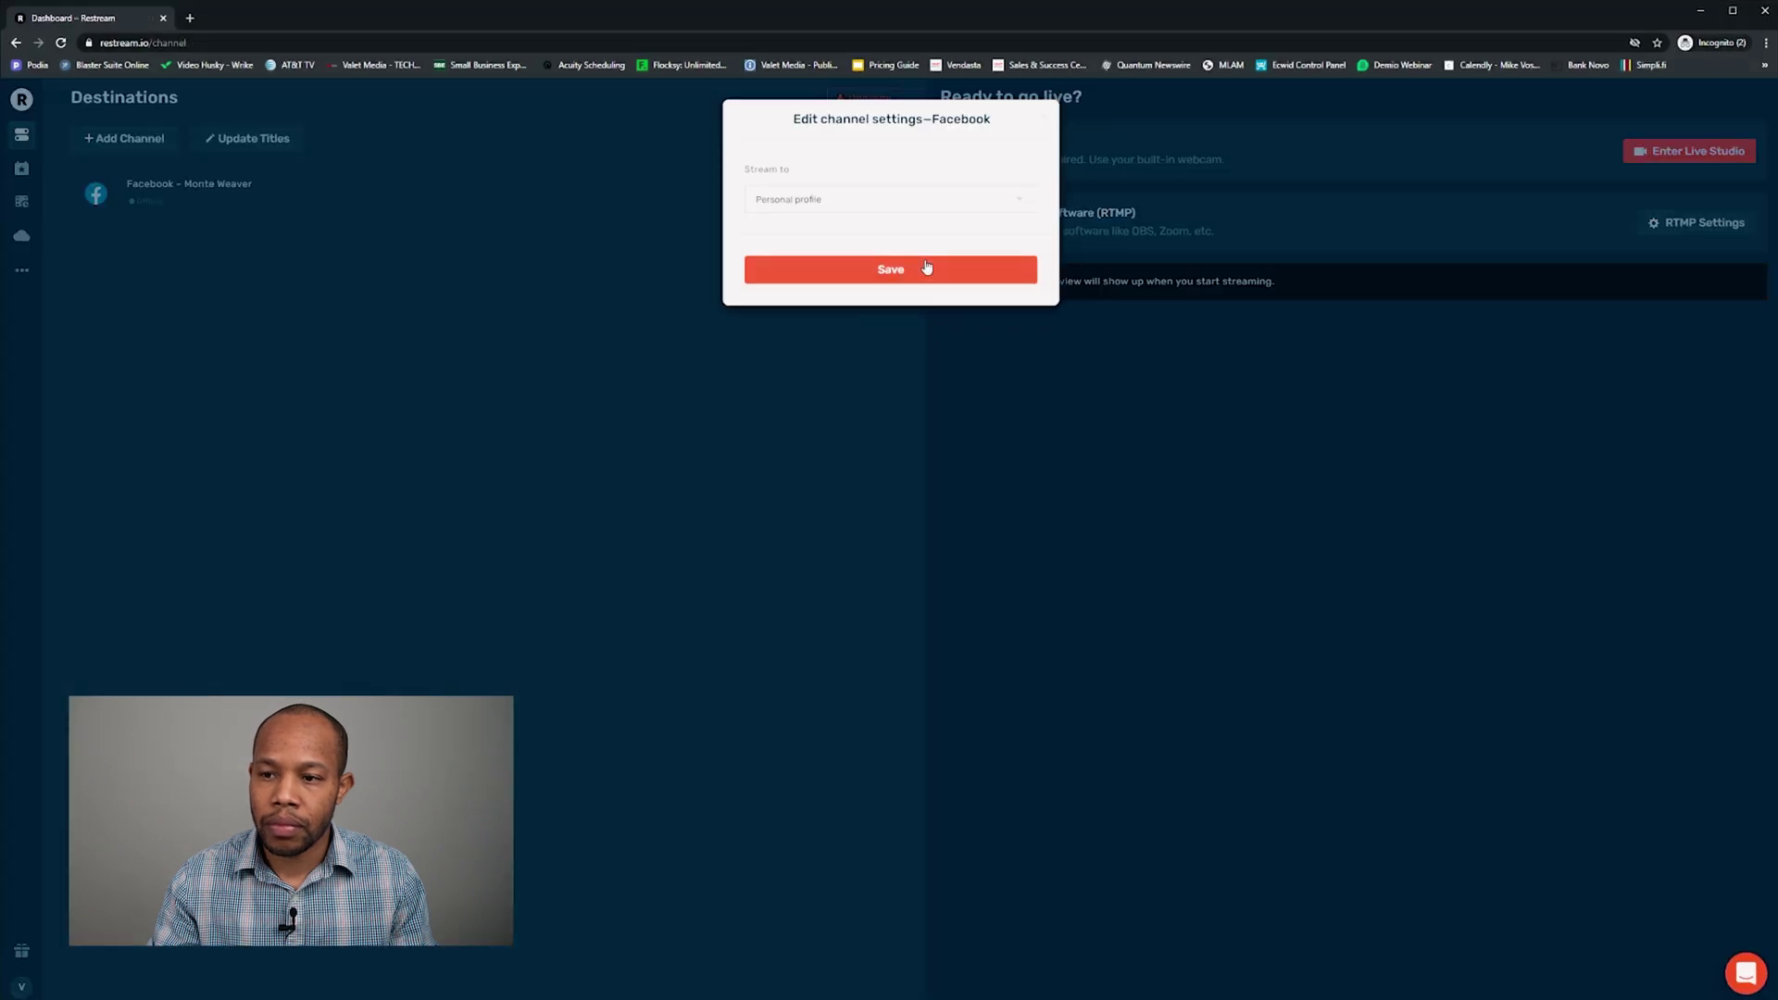
{"action": "left_click", "coordinate": [921, 274]}
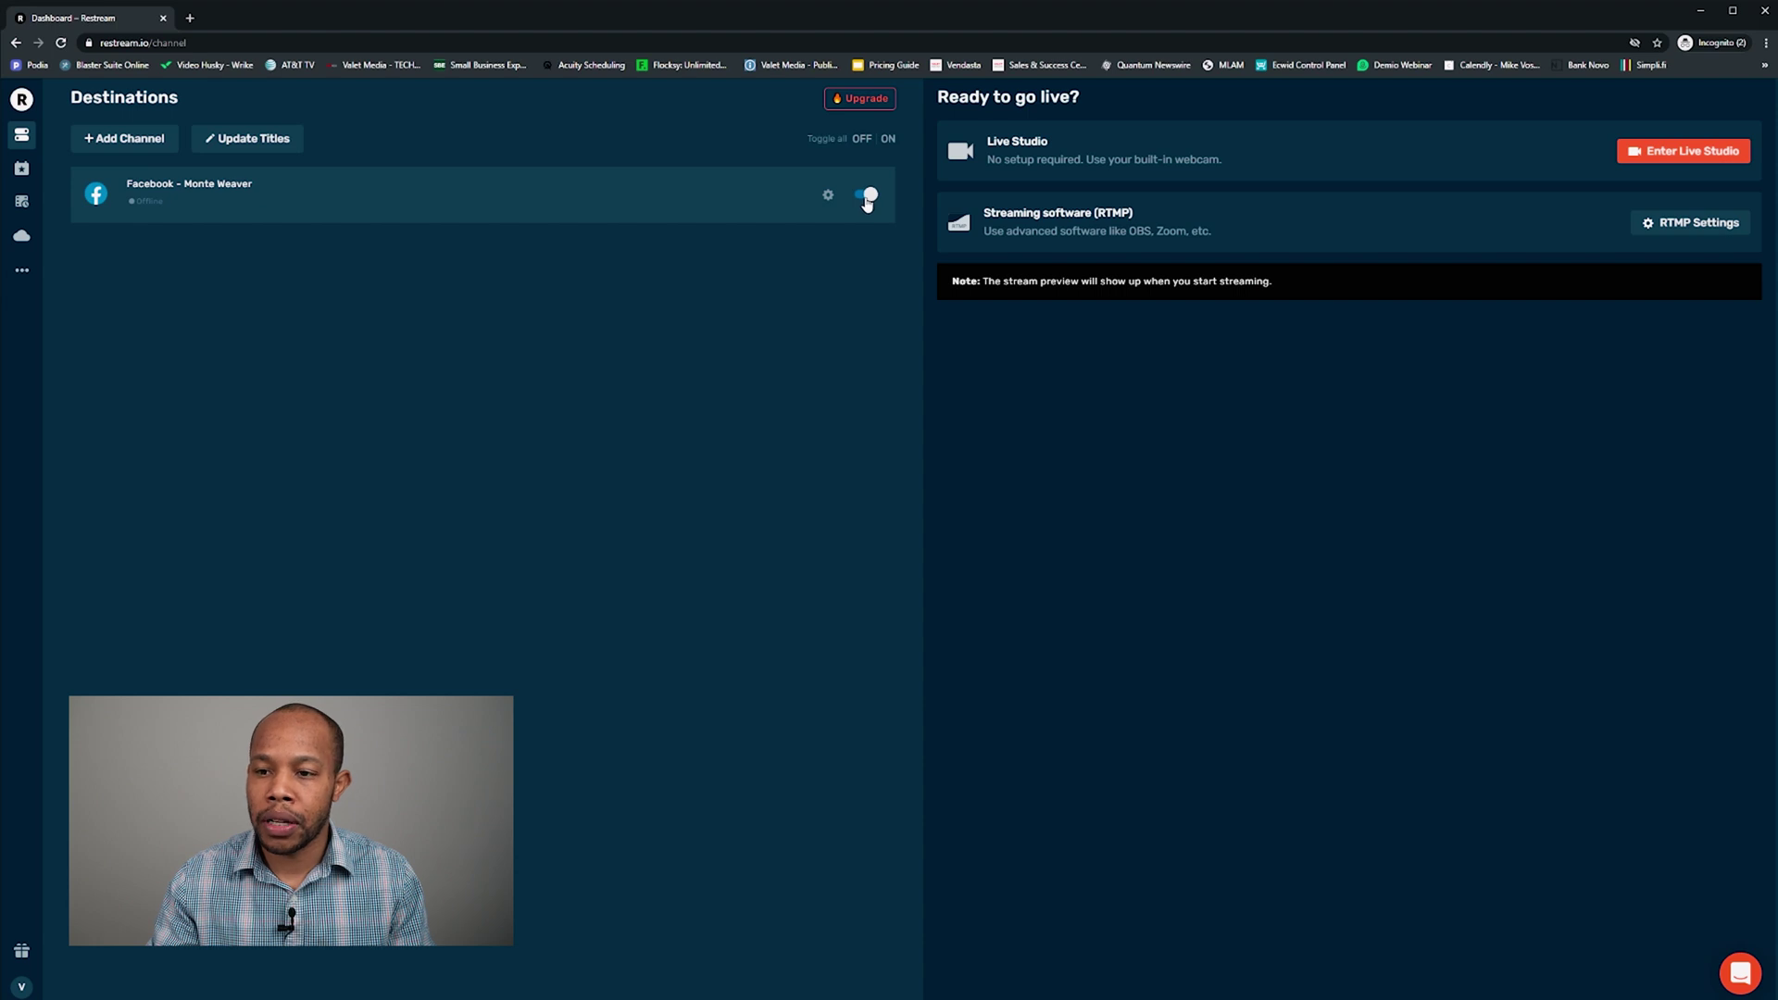
{"action": "left_click", "coordinate": [863, 196]}
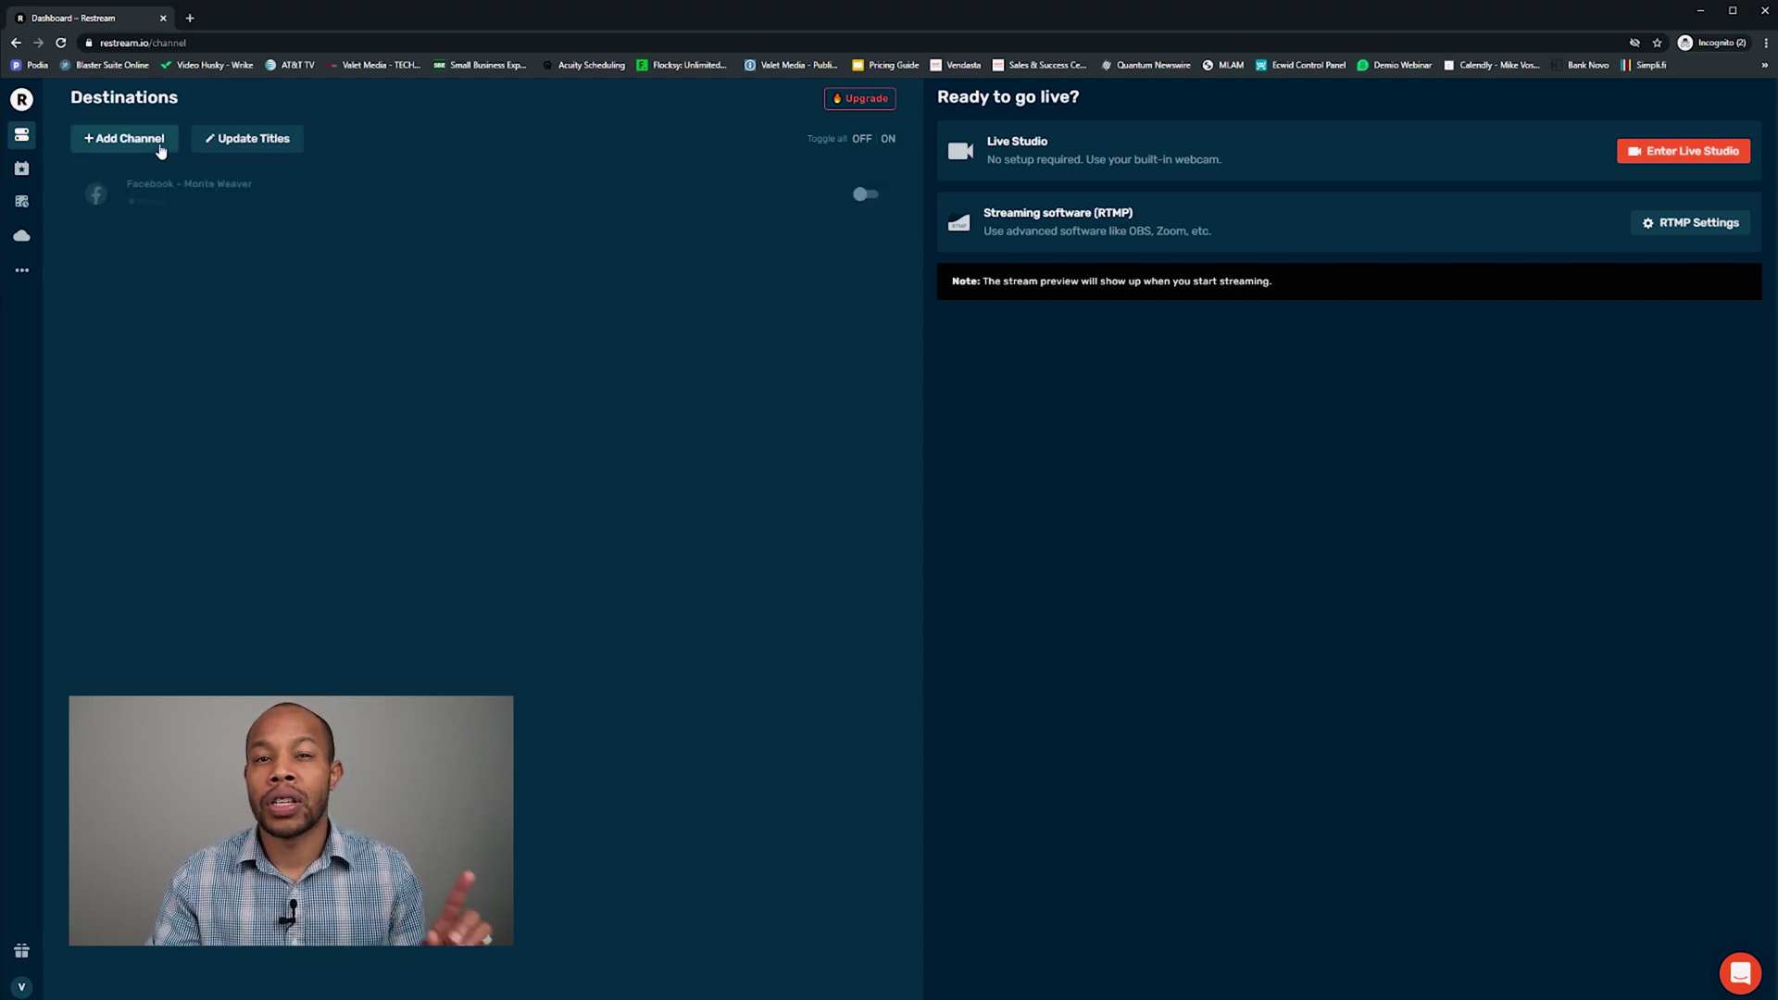
Step: Add a Periscope channel, signing in to Periscope through Facebook
{"action": "left_click", "coordinate": [160, 148]}
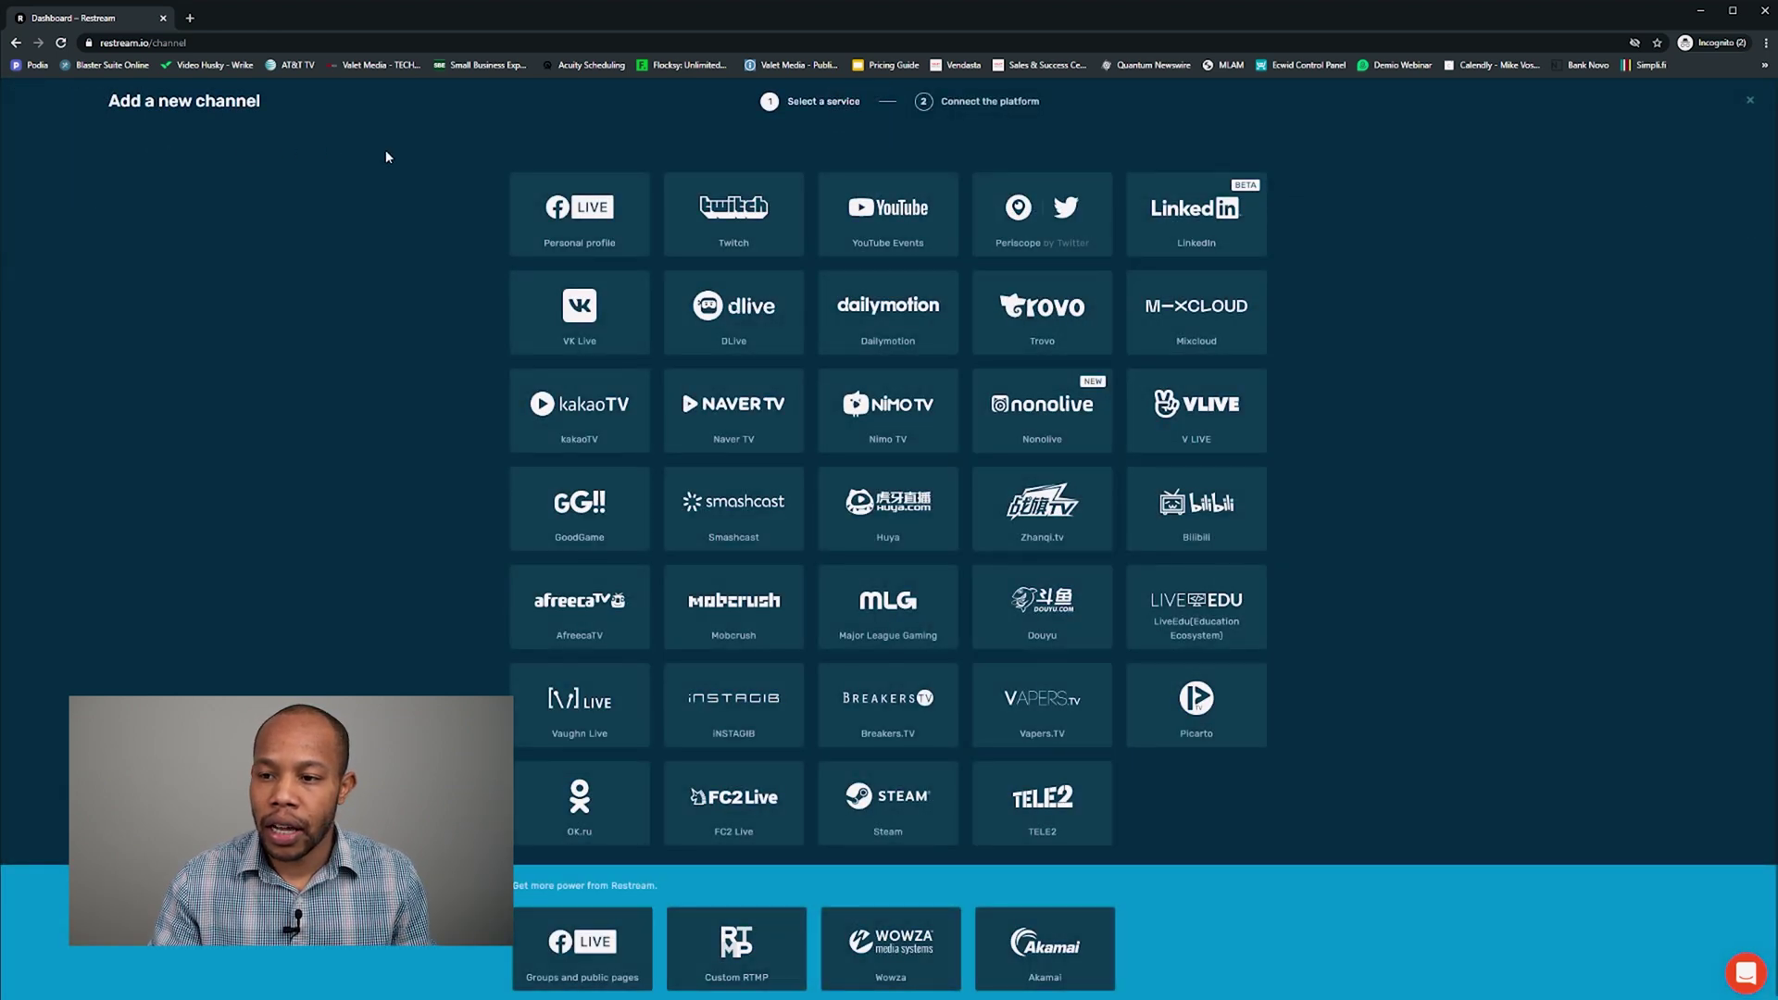
{"action": "left_click", "coordinate": [1023, 215]}
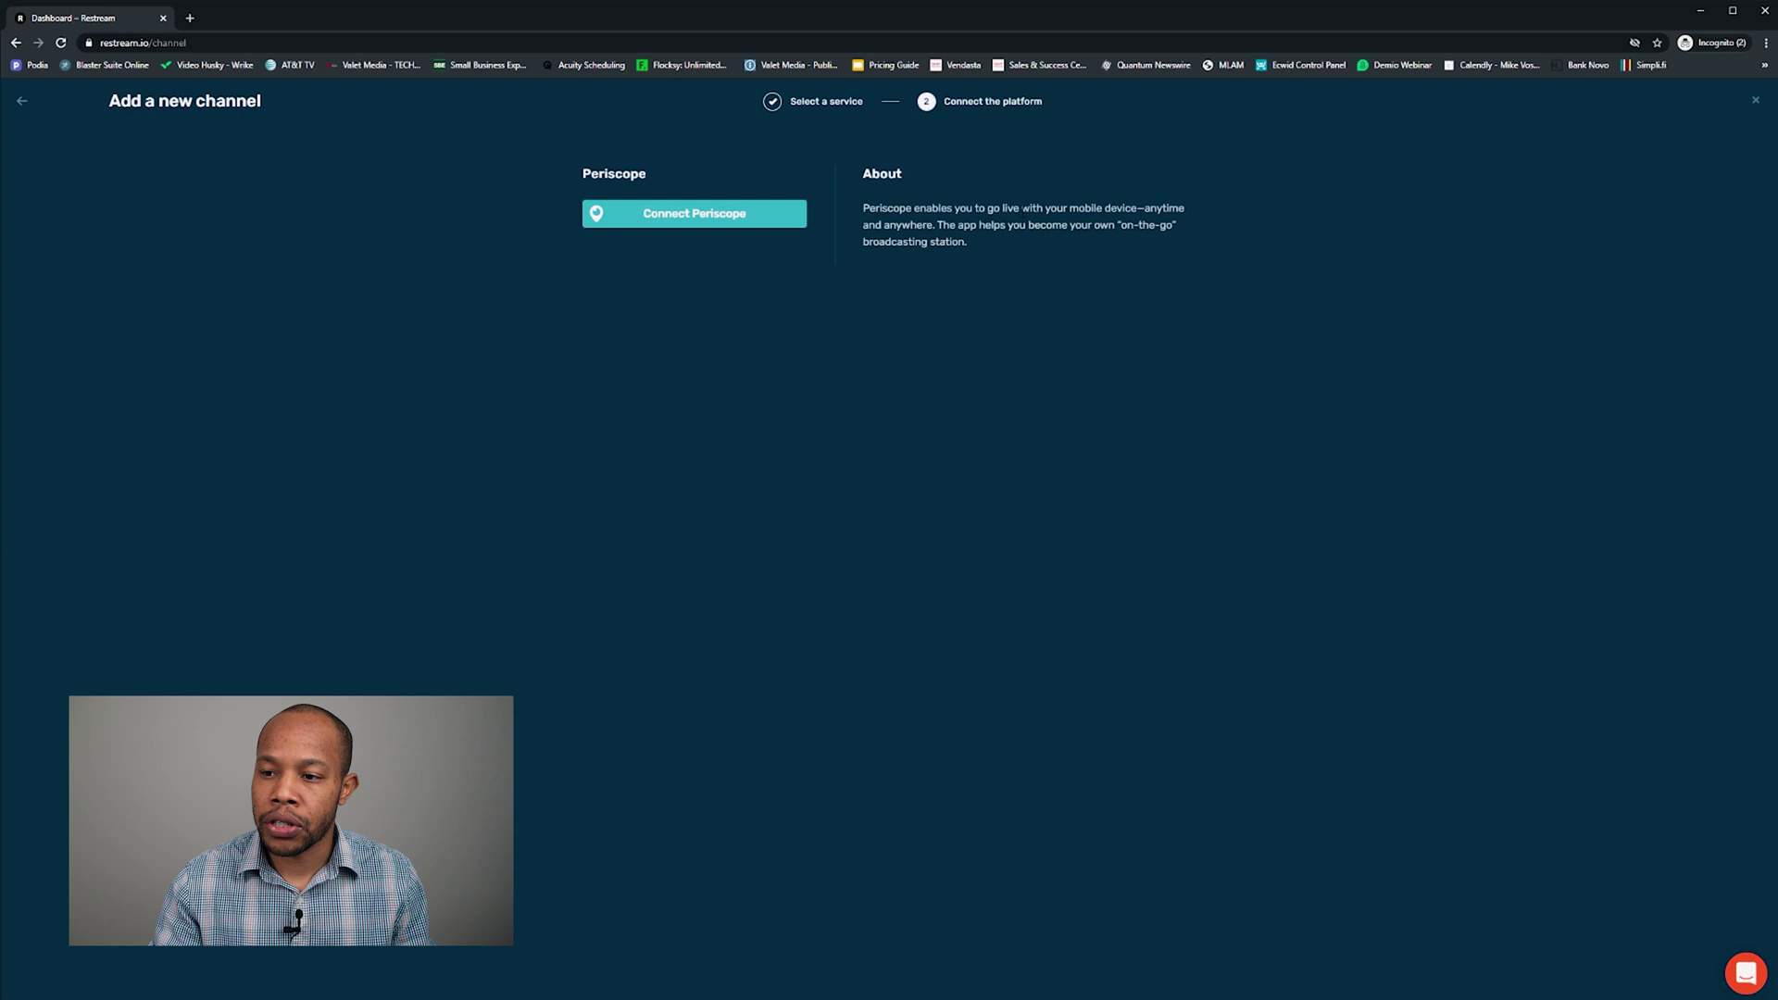
{"action": "left_click", "coordinate": [636, 221]}
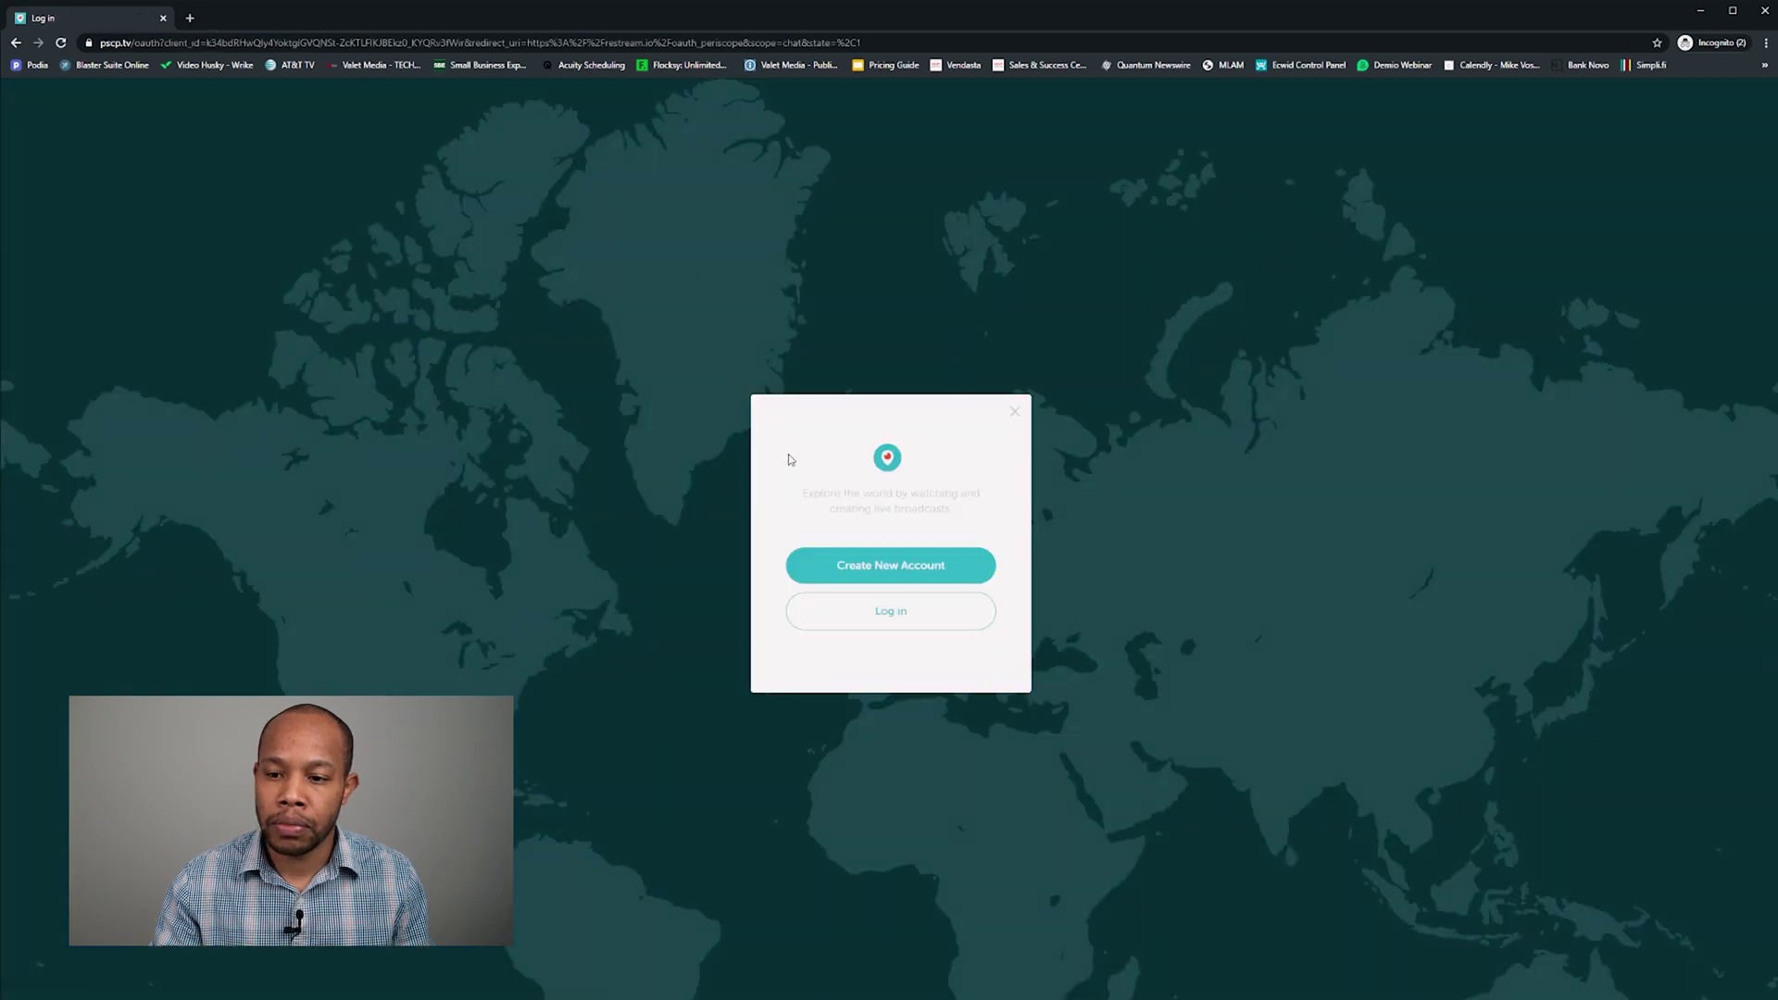
{"action": "left_click", "coordinate": [901, 620]}
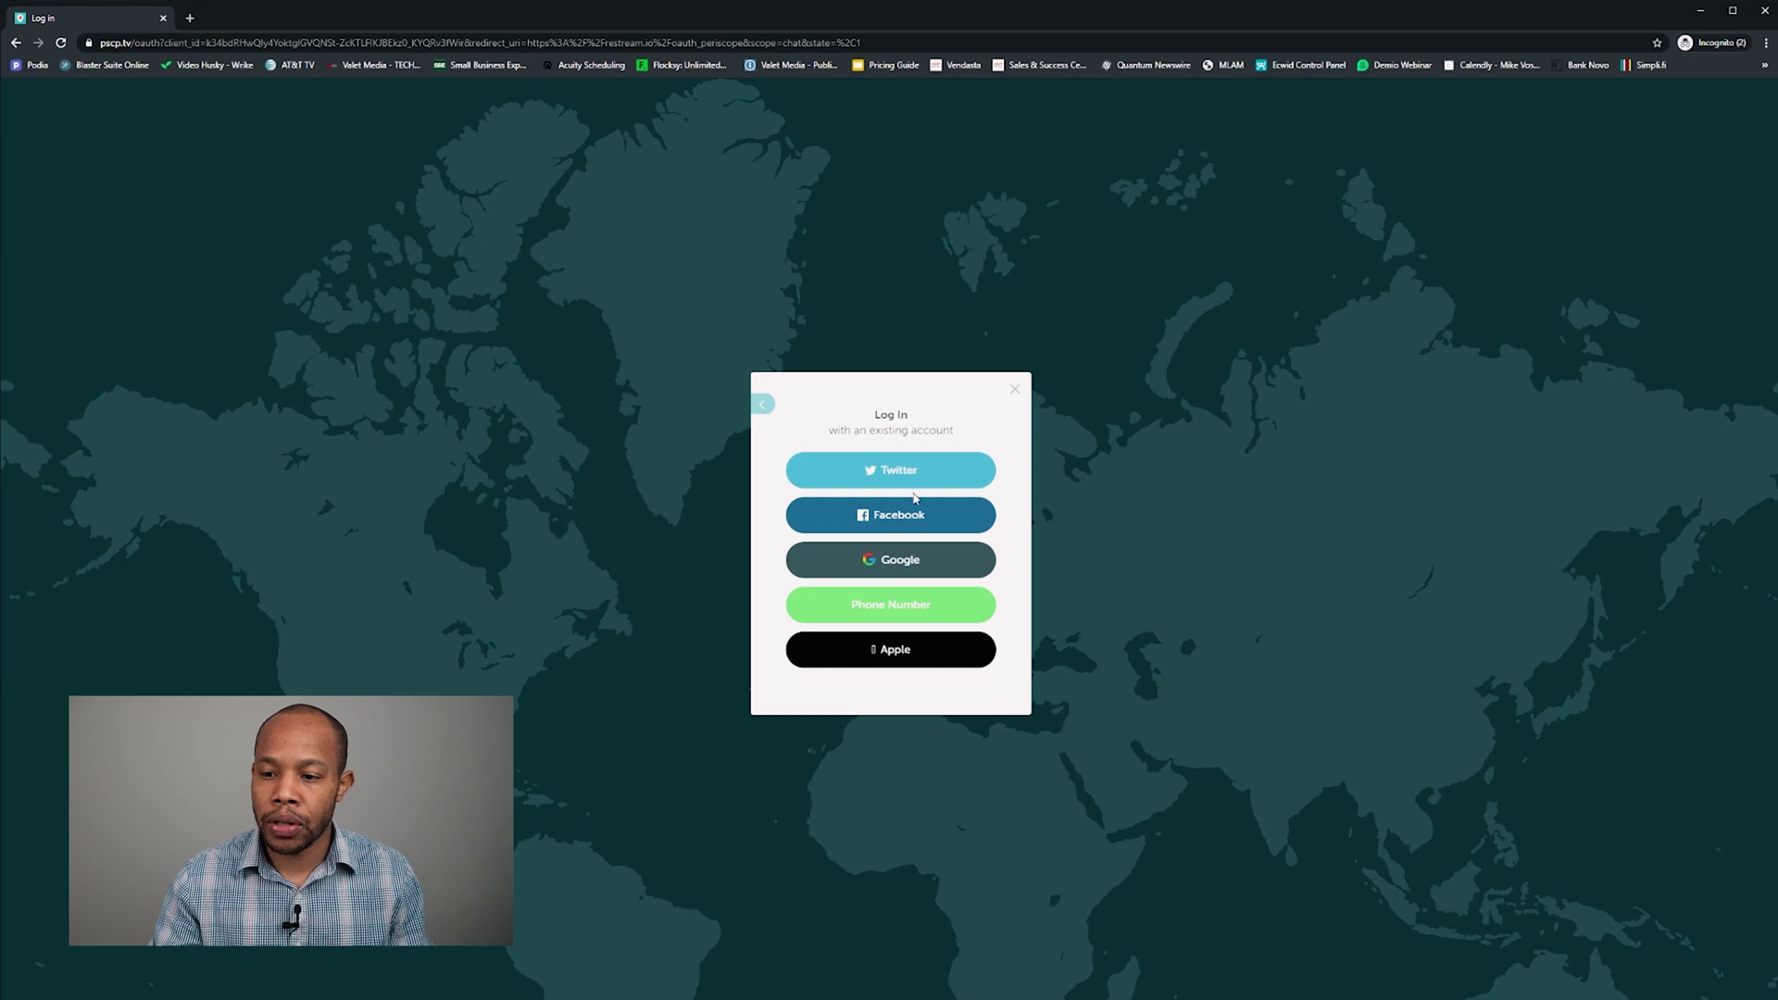
{"action": "left_click", "coordinate": [914, 520]}
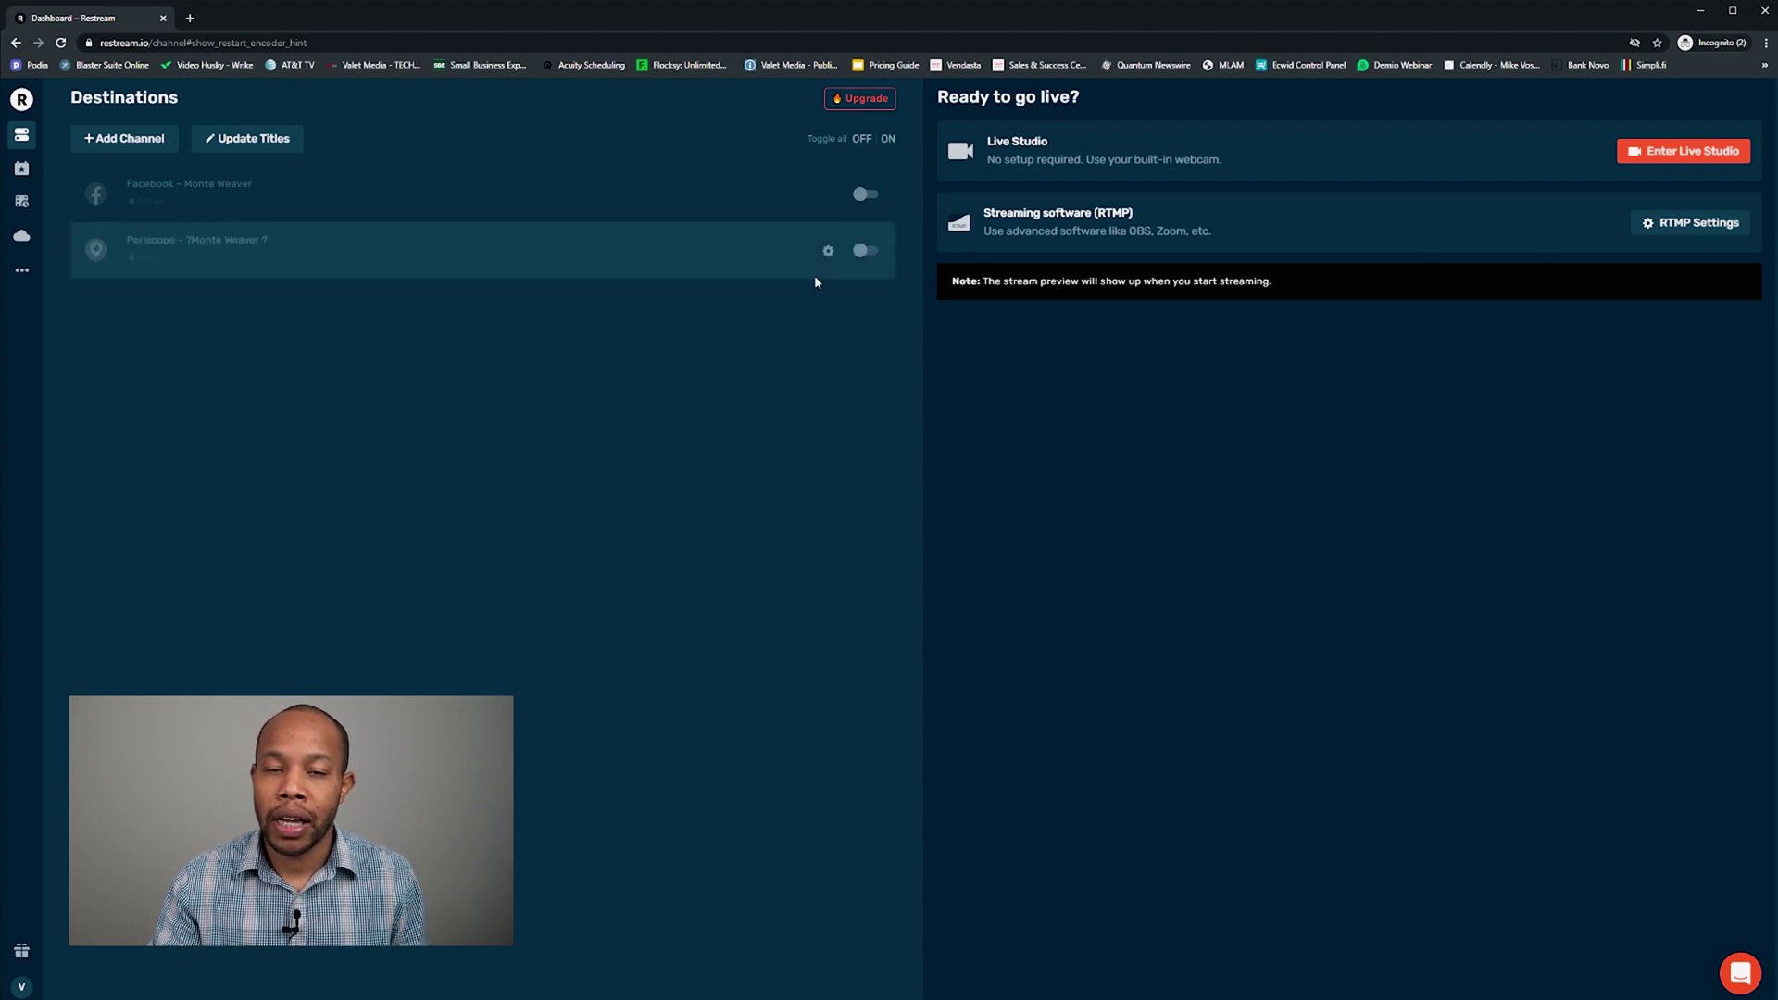
Step: Connect a YouTube Events channel via Google sign-in and save its settings
{"action": "left_click", "coordinate": [130, 139]}
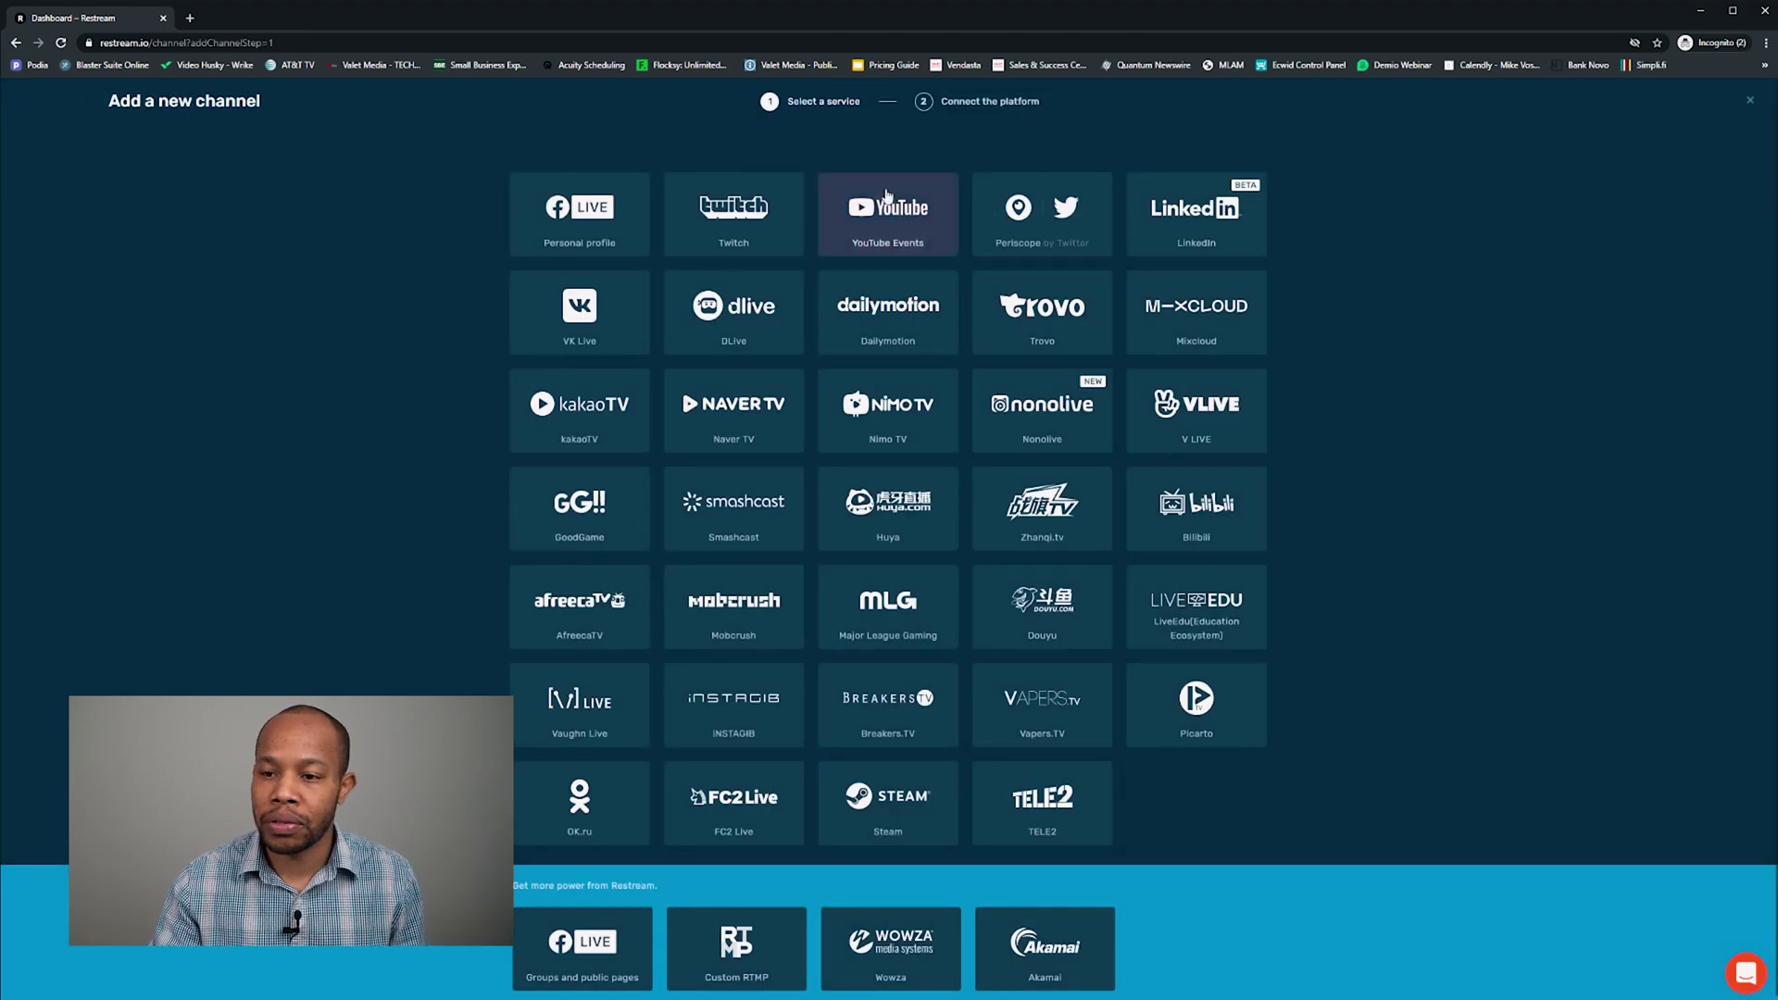
{"action": "left_click", "coordinate": [894, 206]}
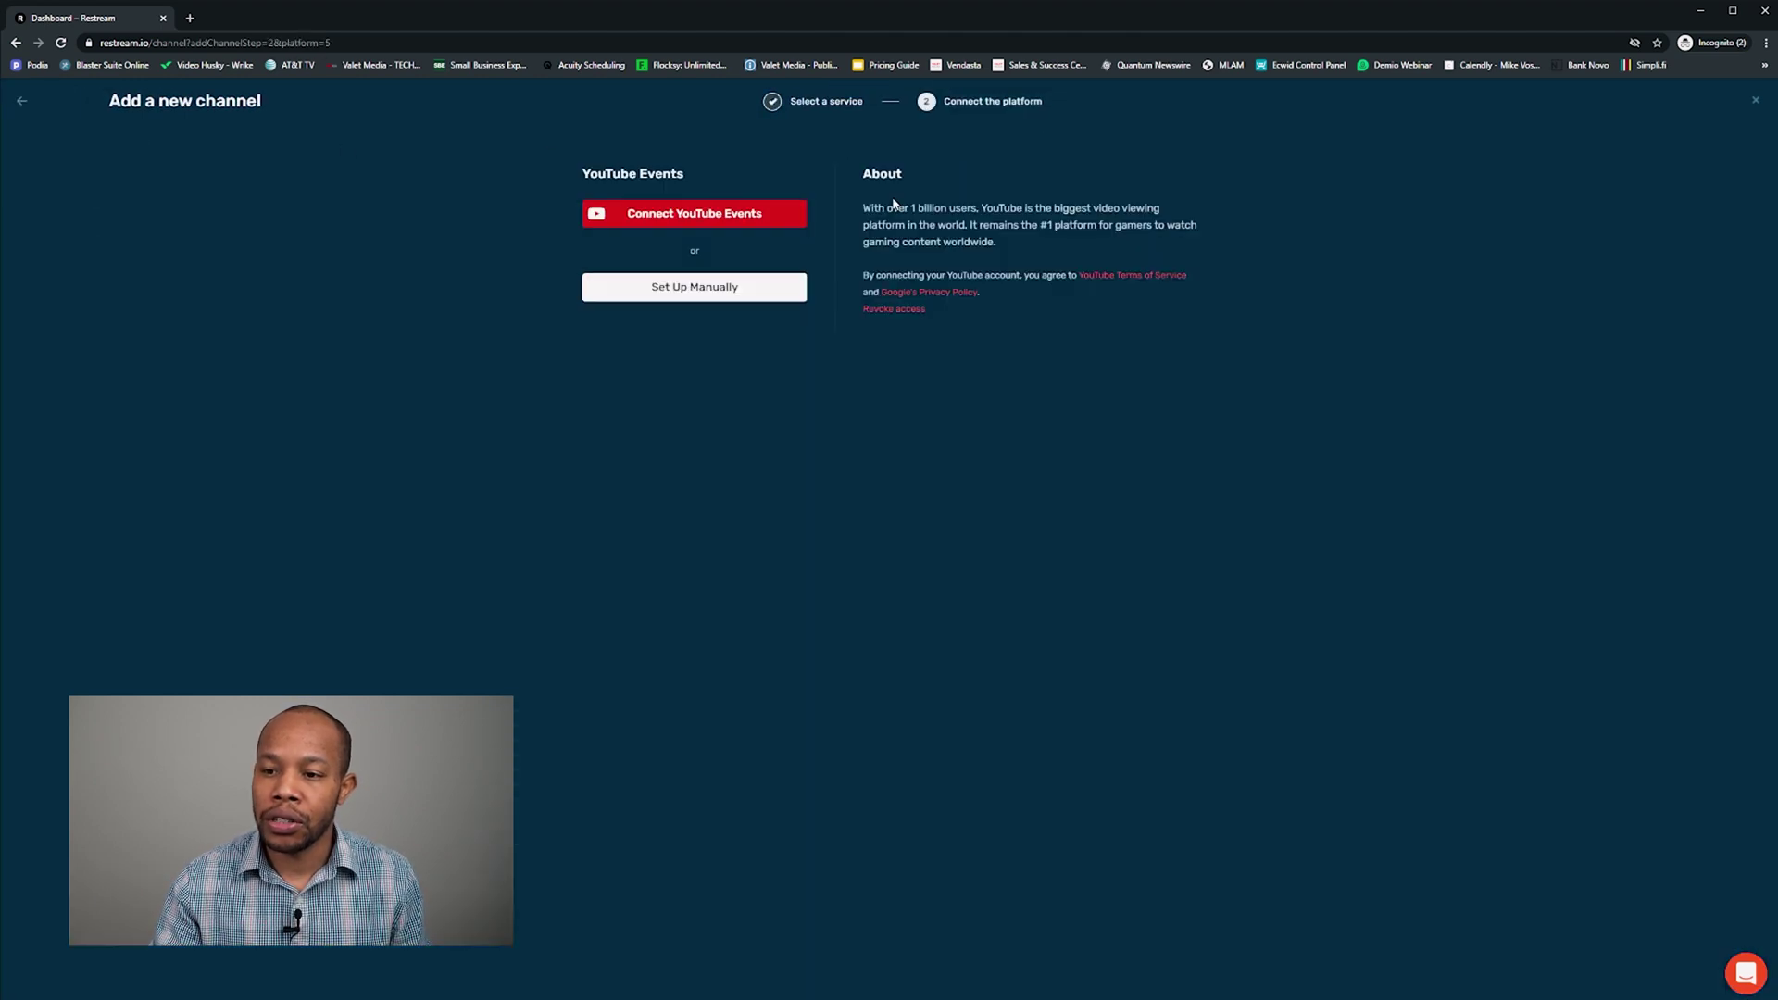
{"action": "left_click", "coordinate": [748, 218]}
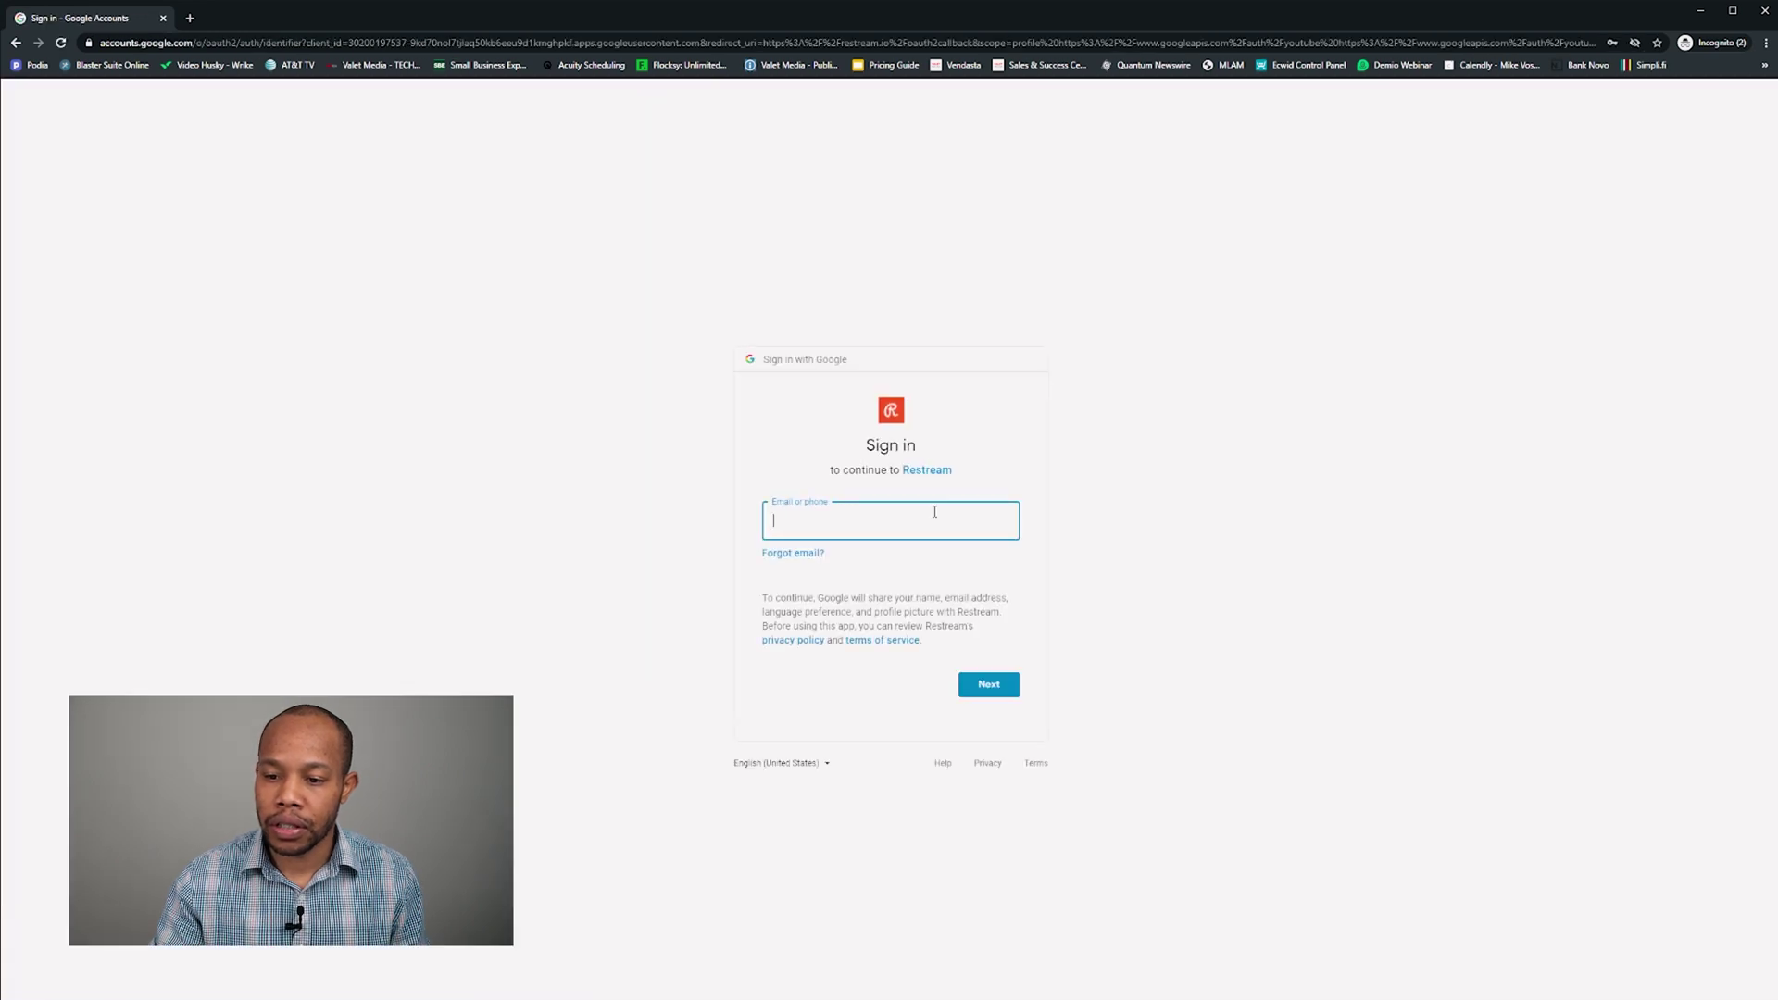
{"action": "left_click", "coordinate": [935, 511]}
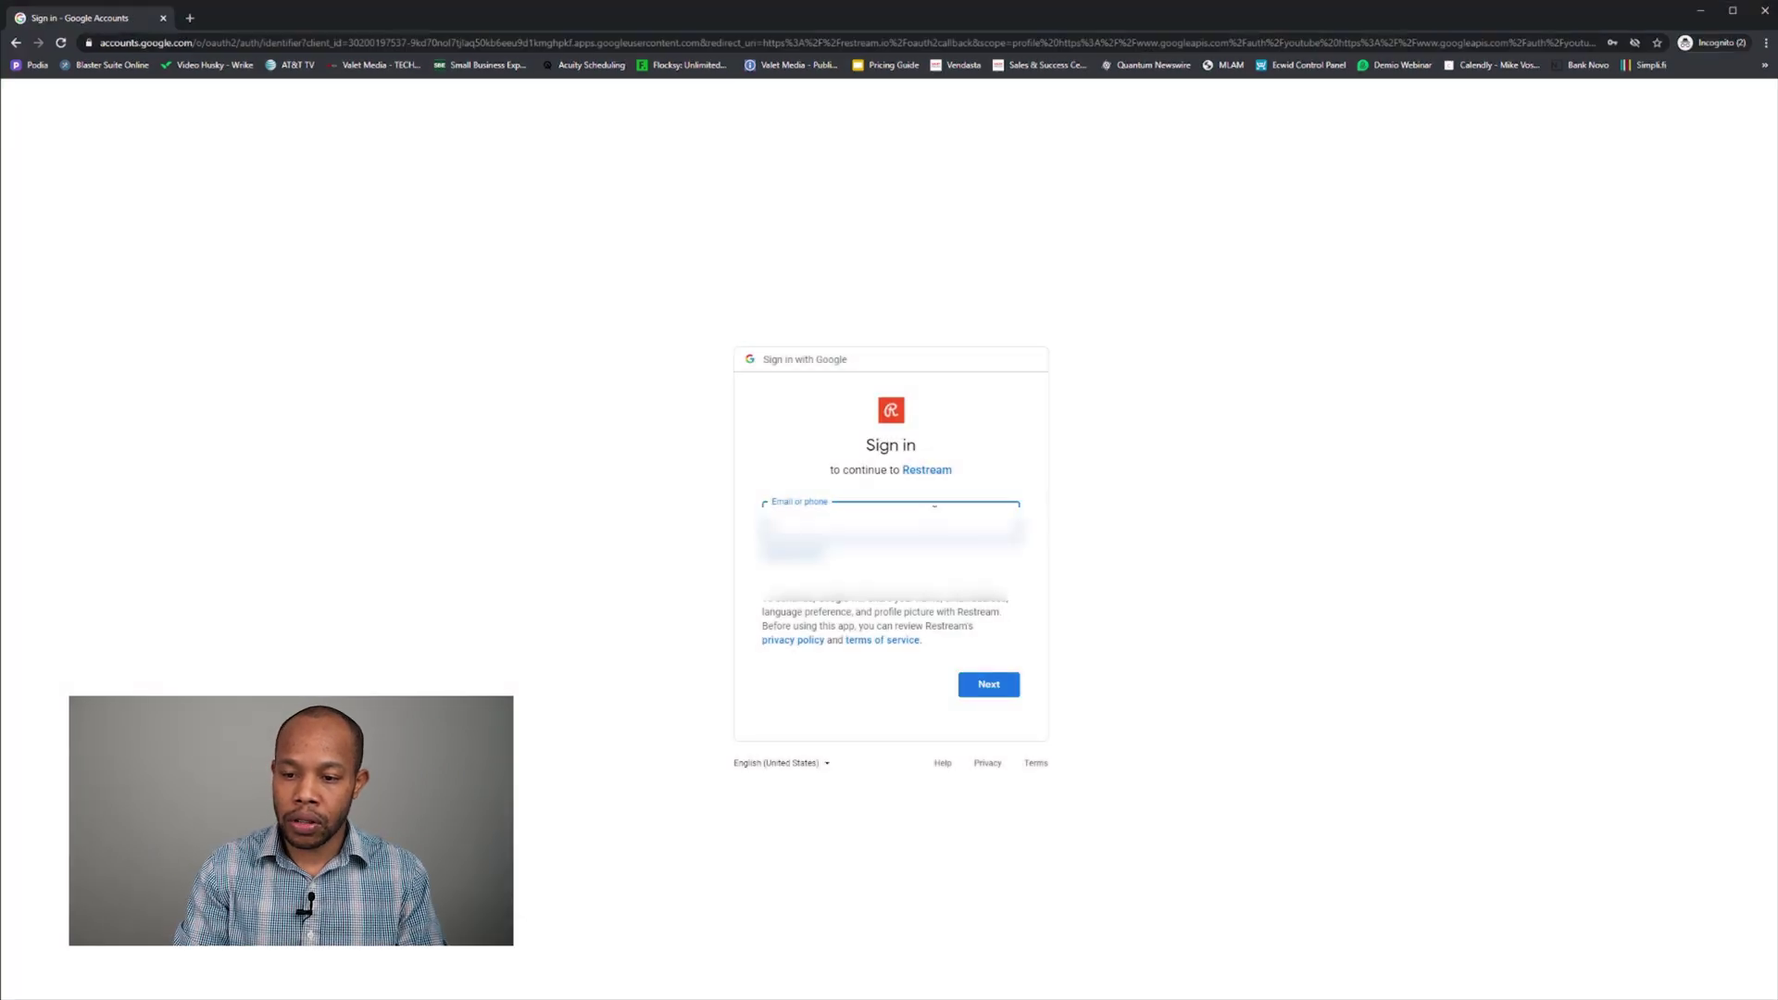
{"action": "left_click", "coordinate": [938, 524]}
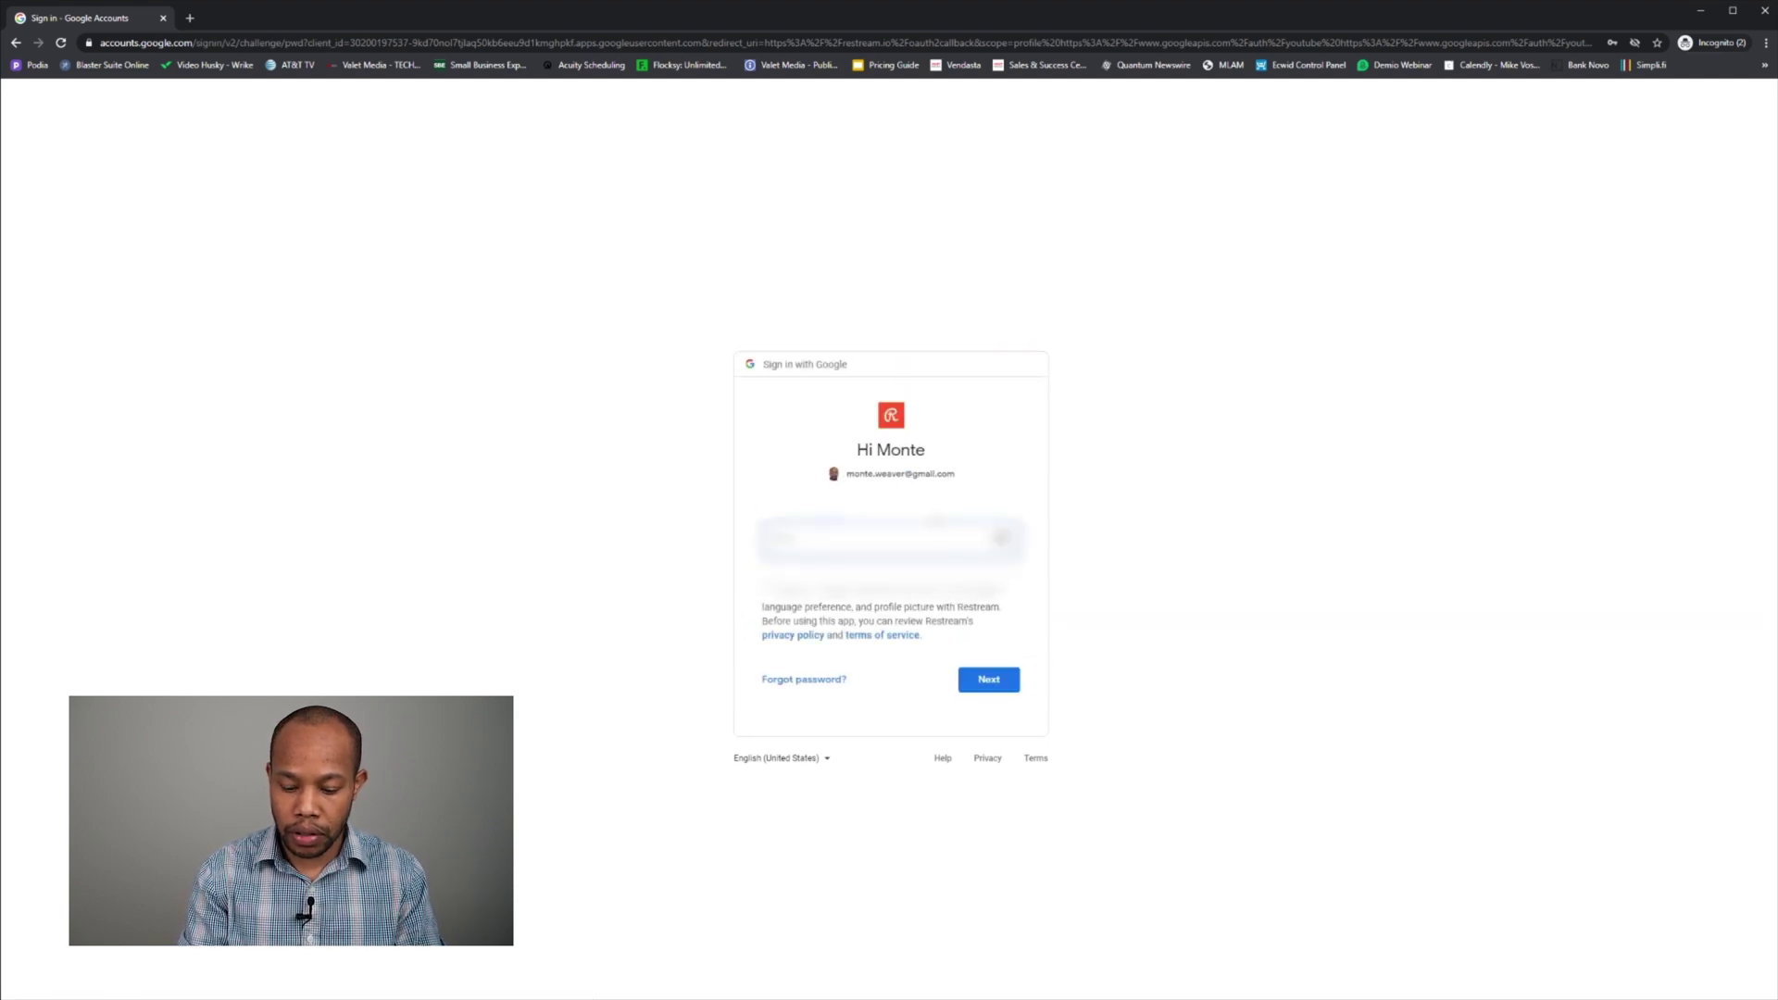
{"action": "key", "text": "Return"}
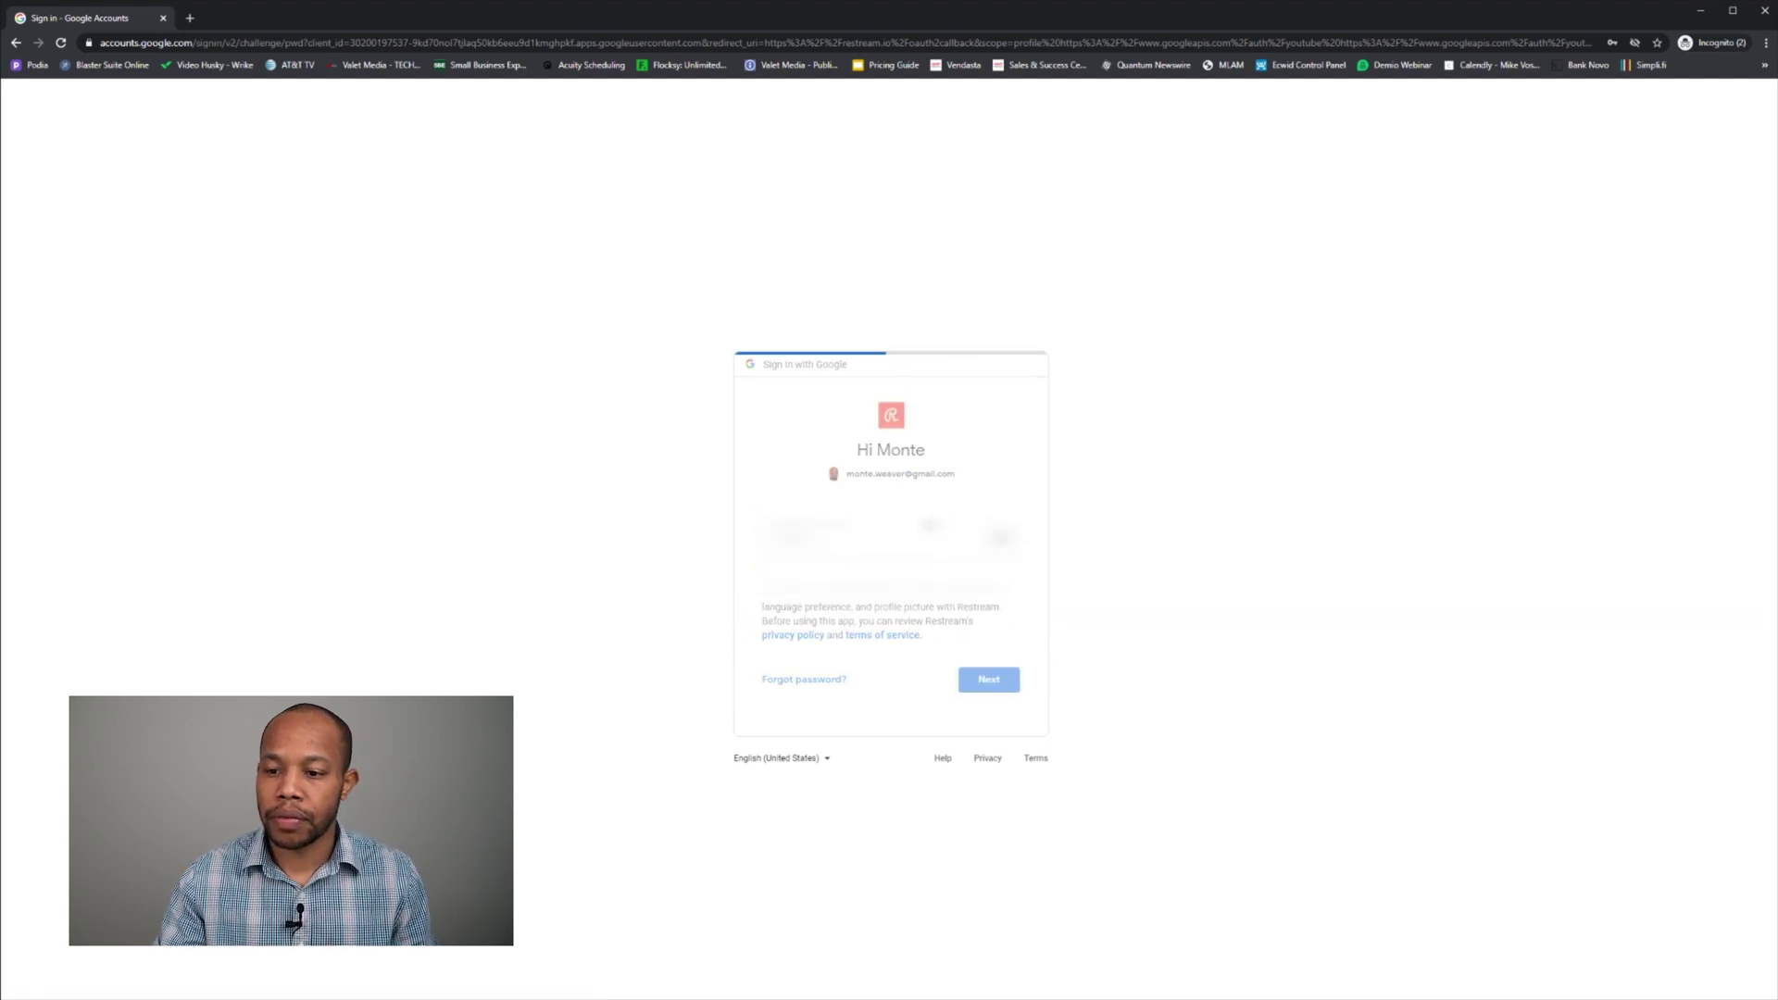
{"action": "left_click", "coordinate": [907, 579]}
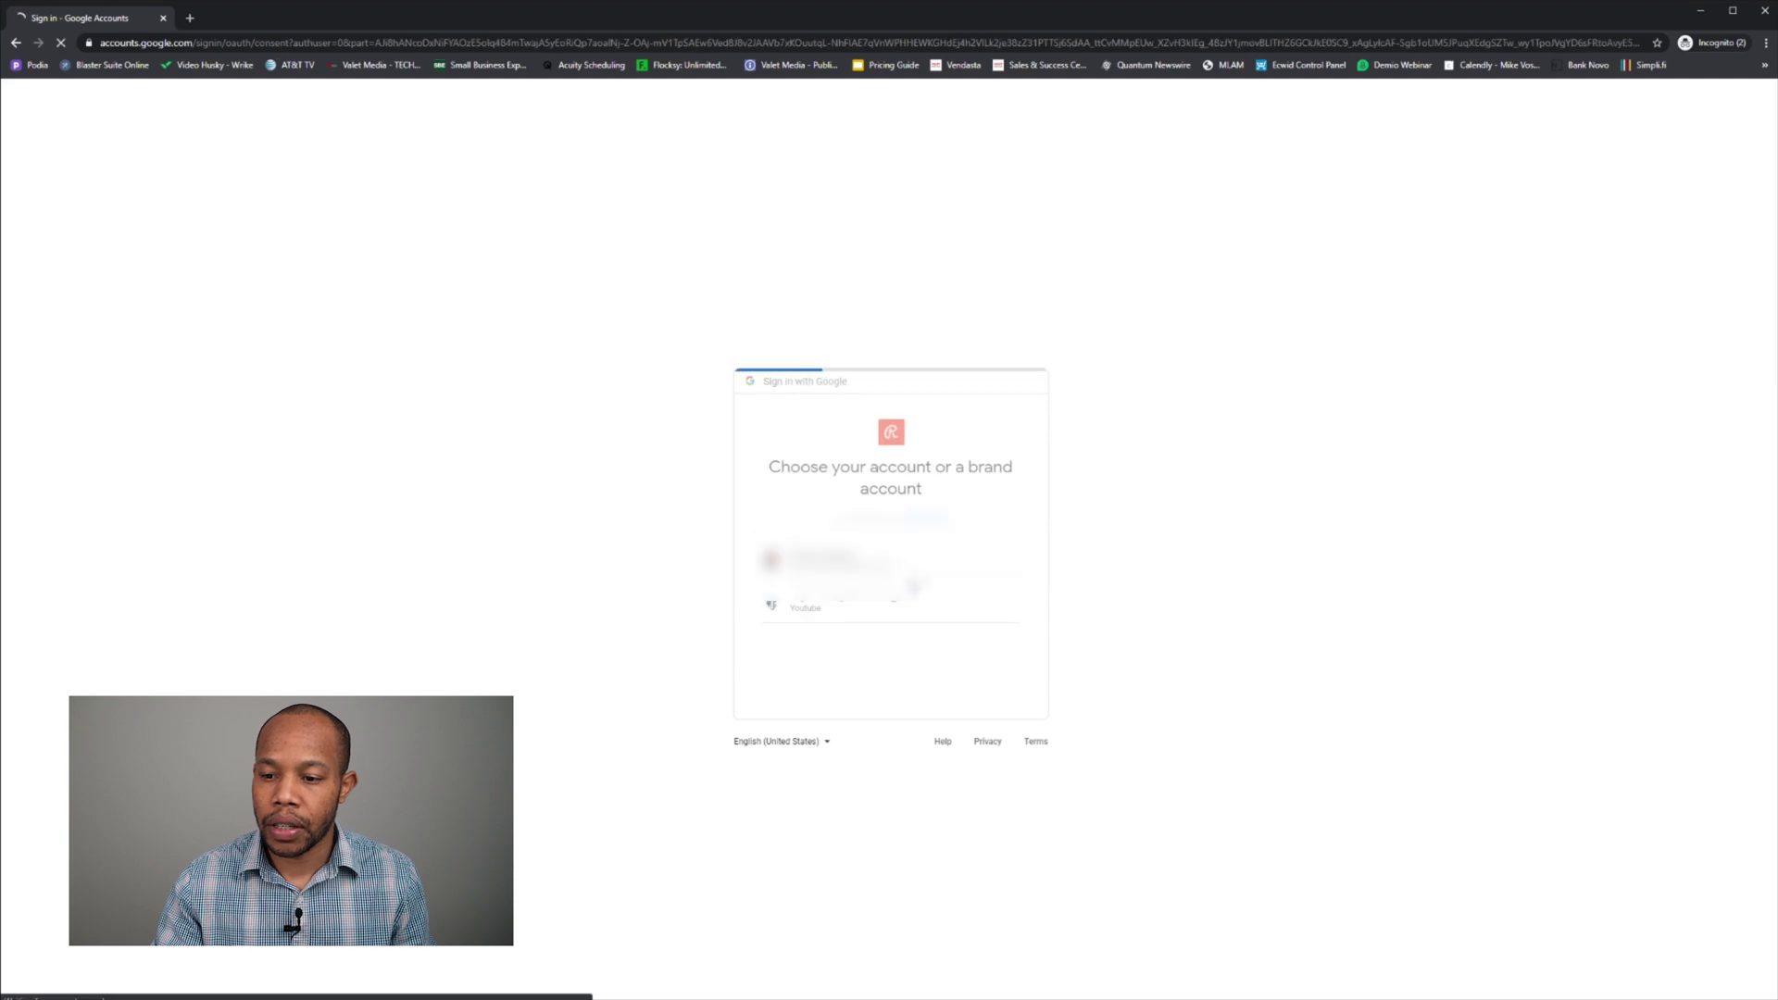
{"action": "left_click", "coordinate": [989, 813]}
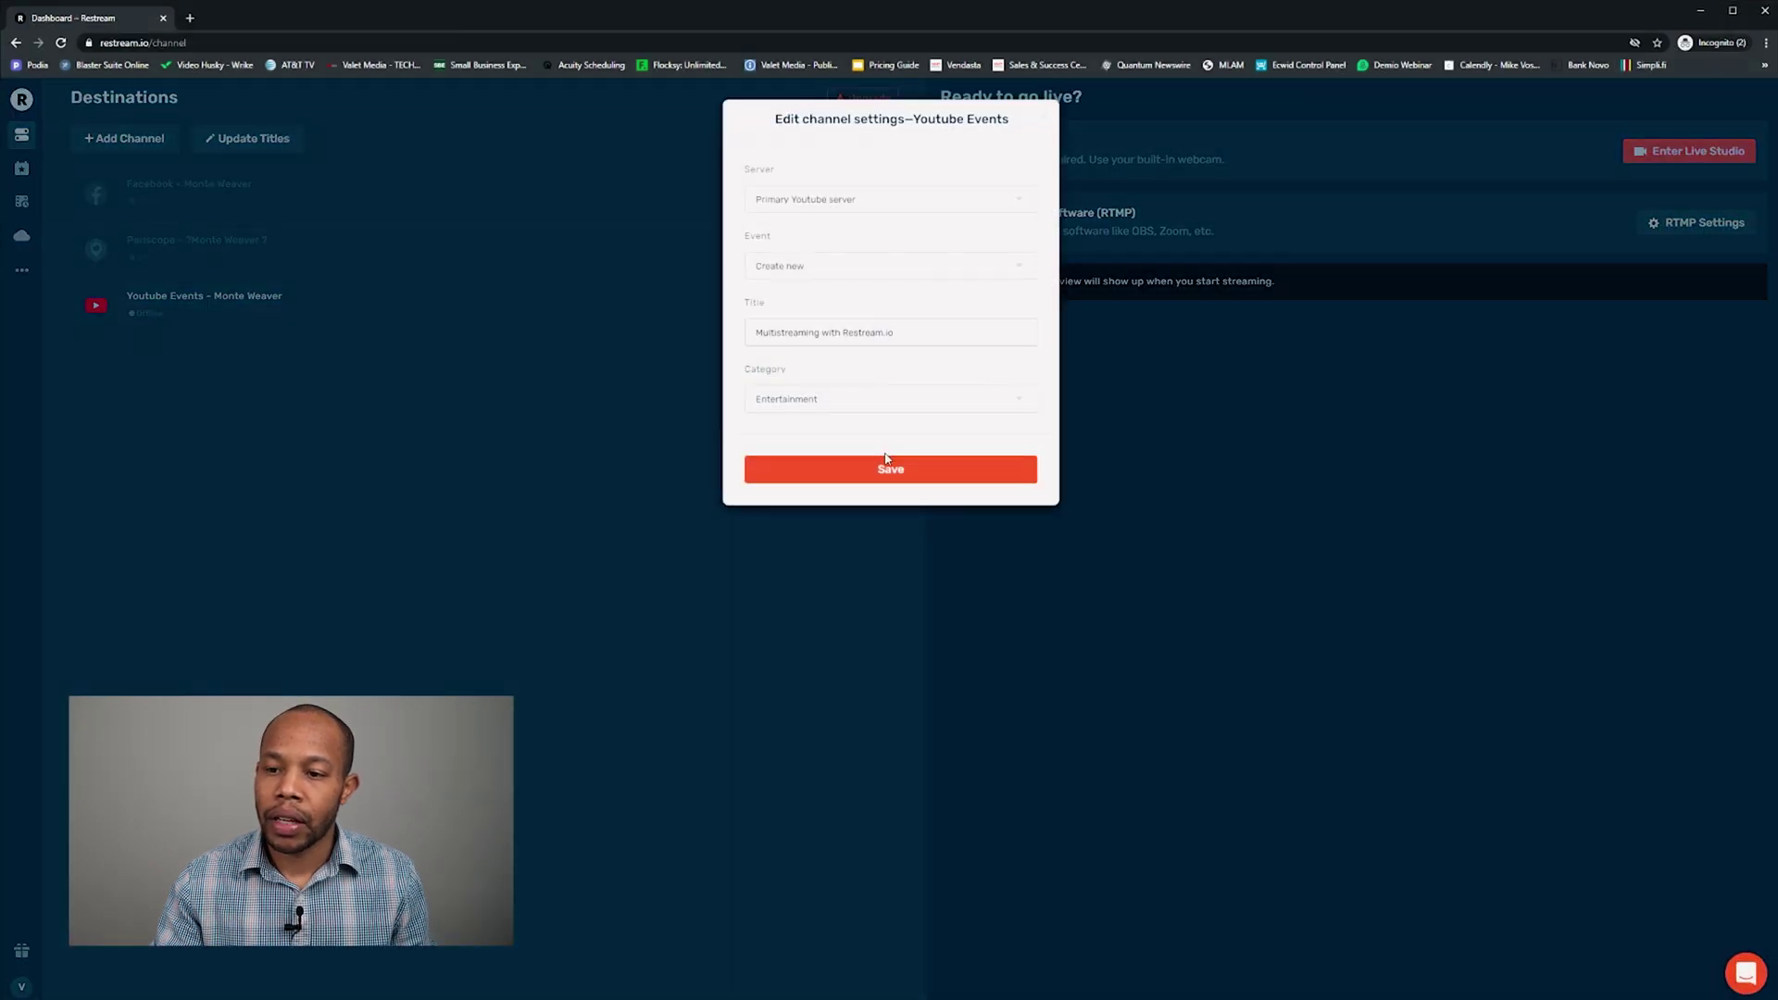
{"action": "left_click", "coordinate": [910, 472]}
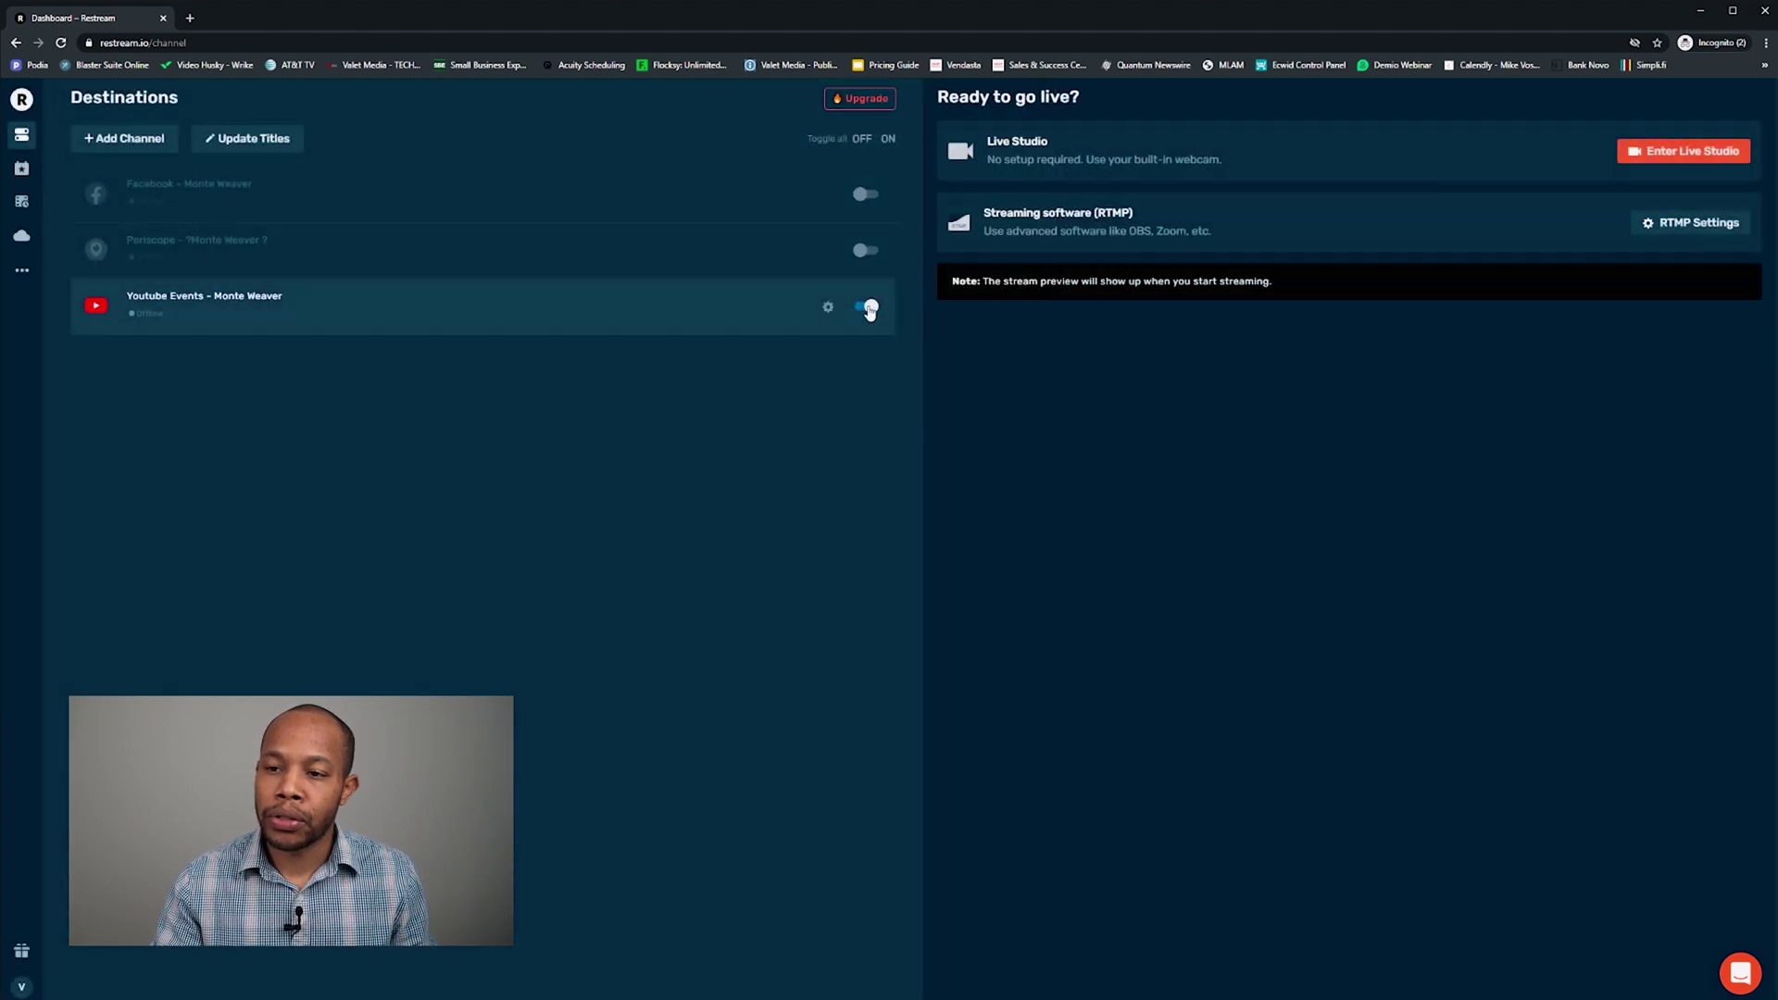
Step: Switch the YouTube Events destination off
{"action": "left_click", "coordinate": [867, 309]}
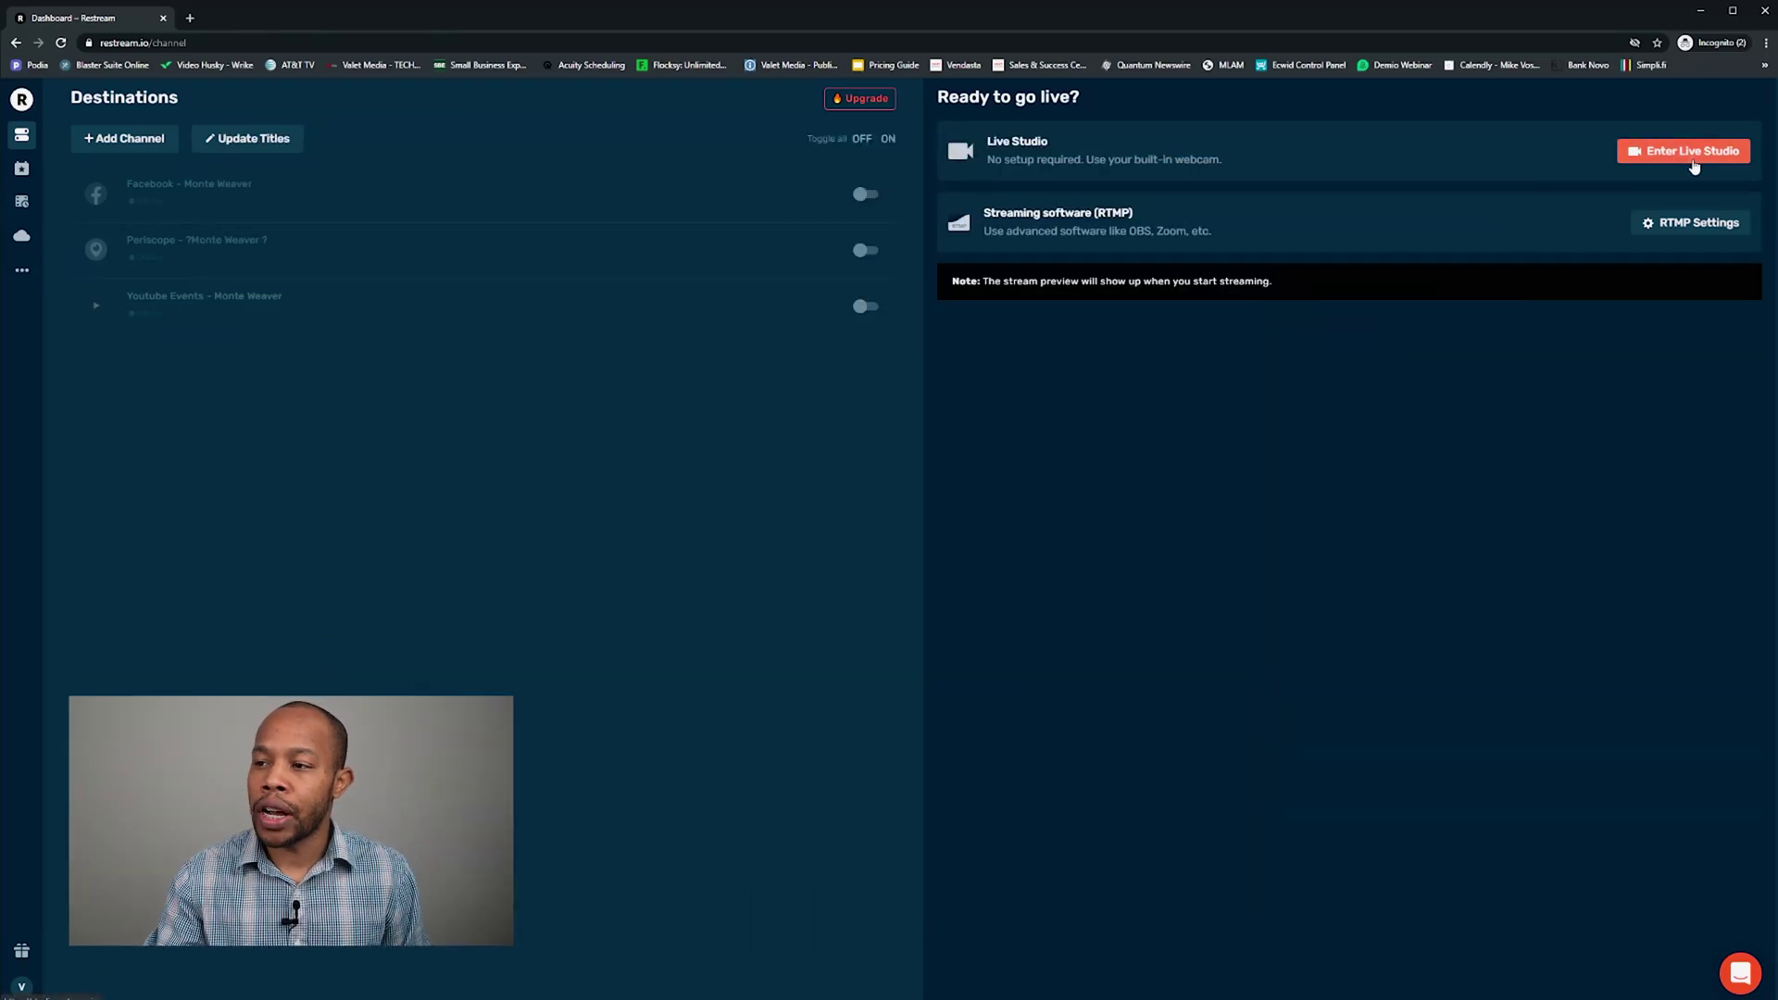
Step: Enter Live Studio and allow the site camera and microphone access
{"action": "left_click", "coordinate": [1695, 167]}
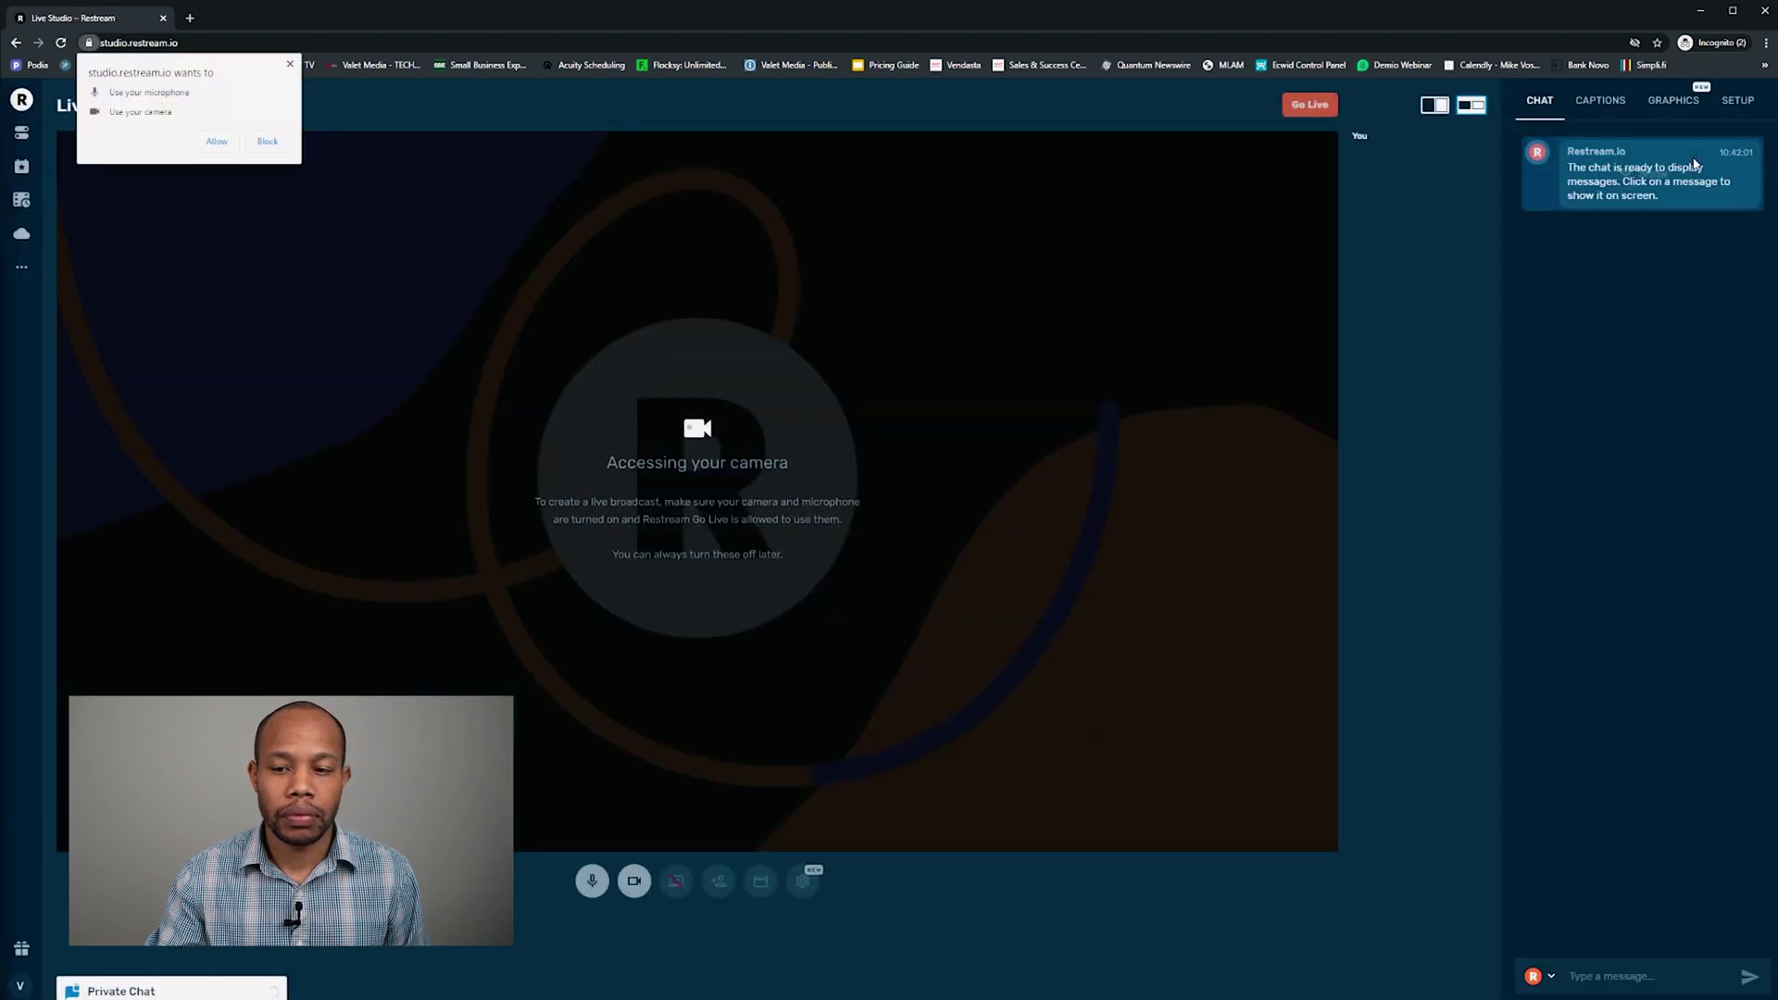
{"action": "left_click", "coordinate": [211, 143]}
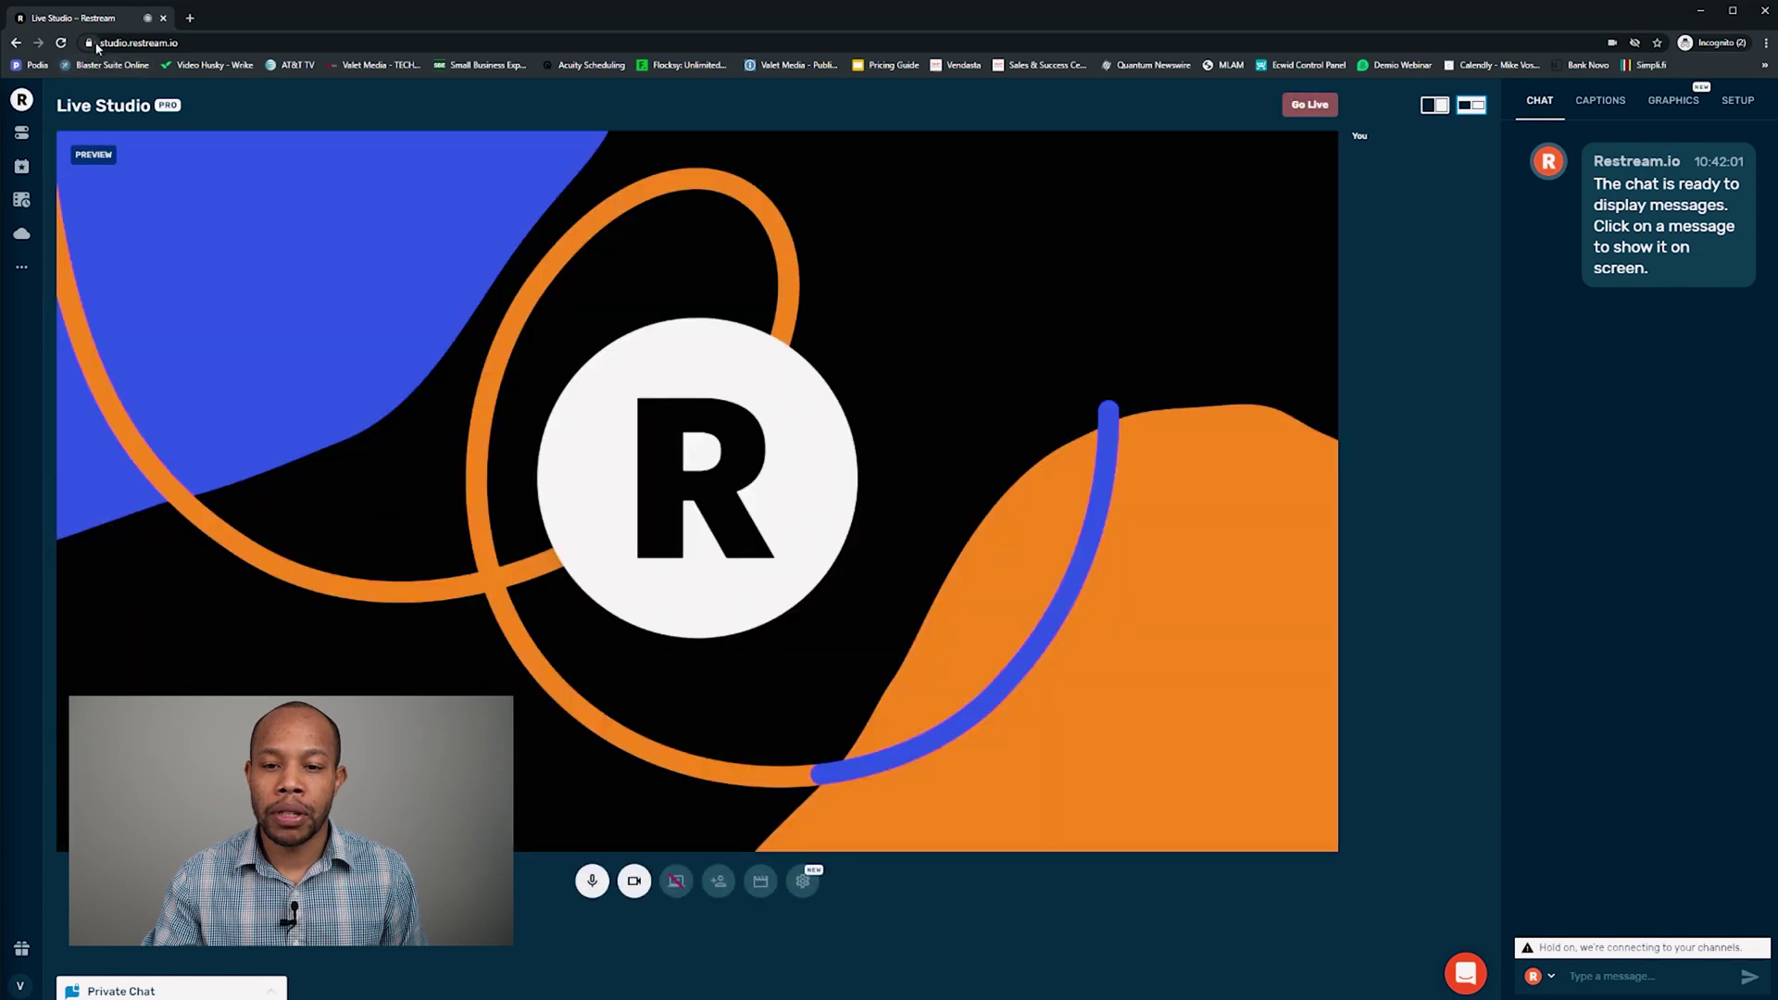
{"action": "left_click", "coordinate": [90, 43]}
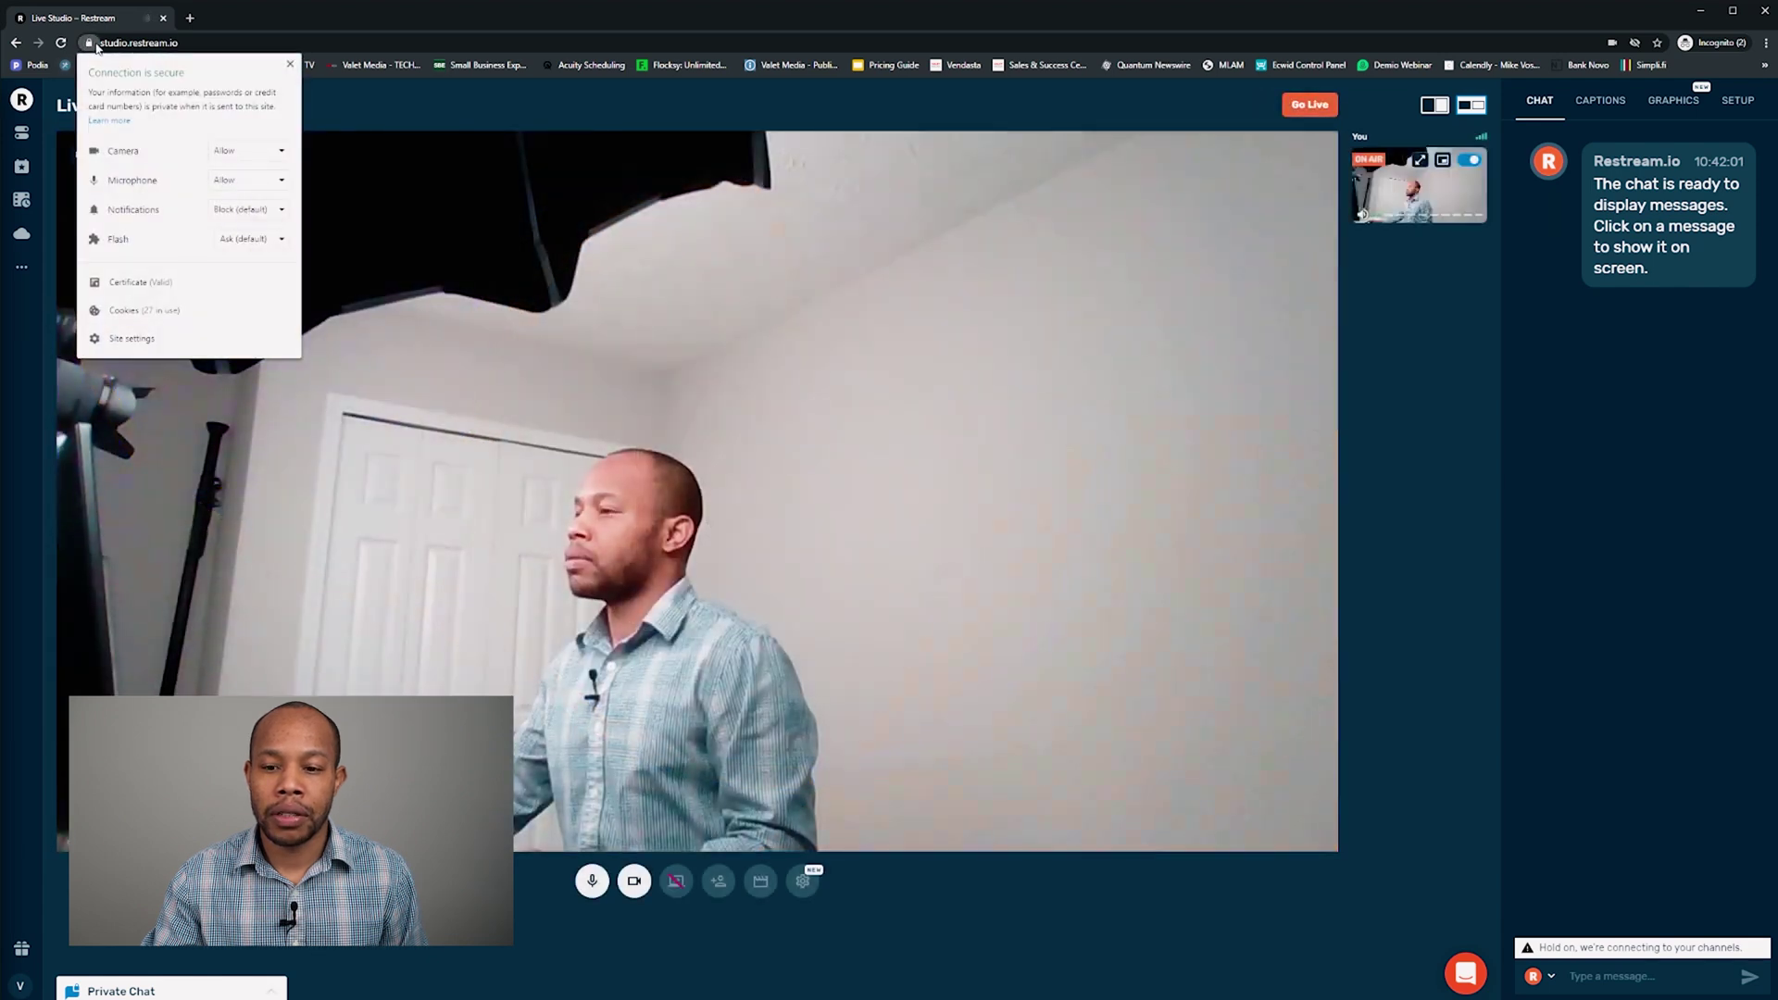
{"action": "key", "text": "Escape"}
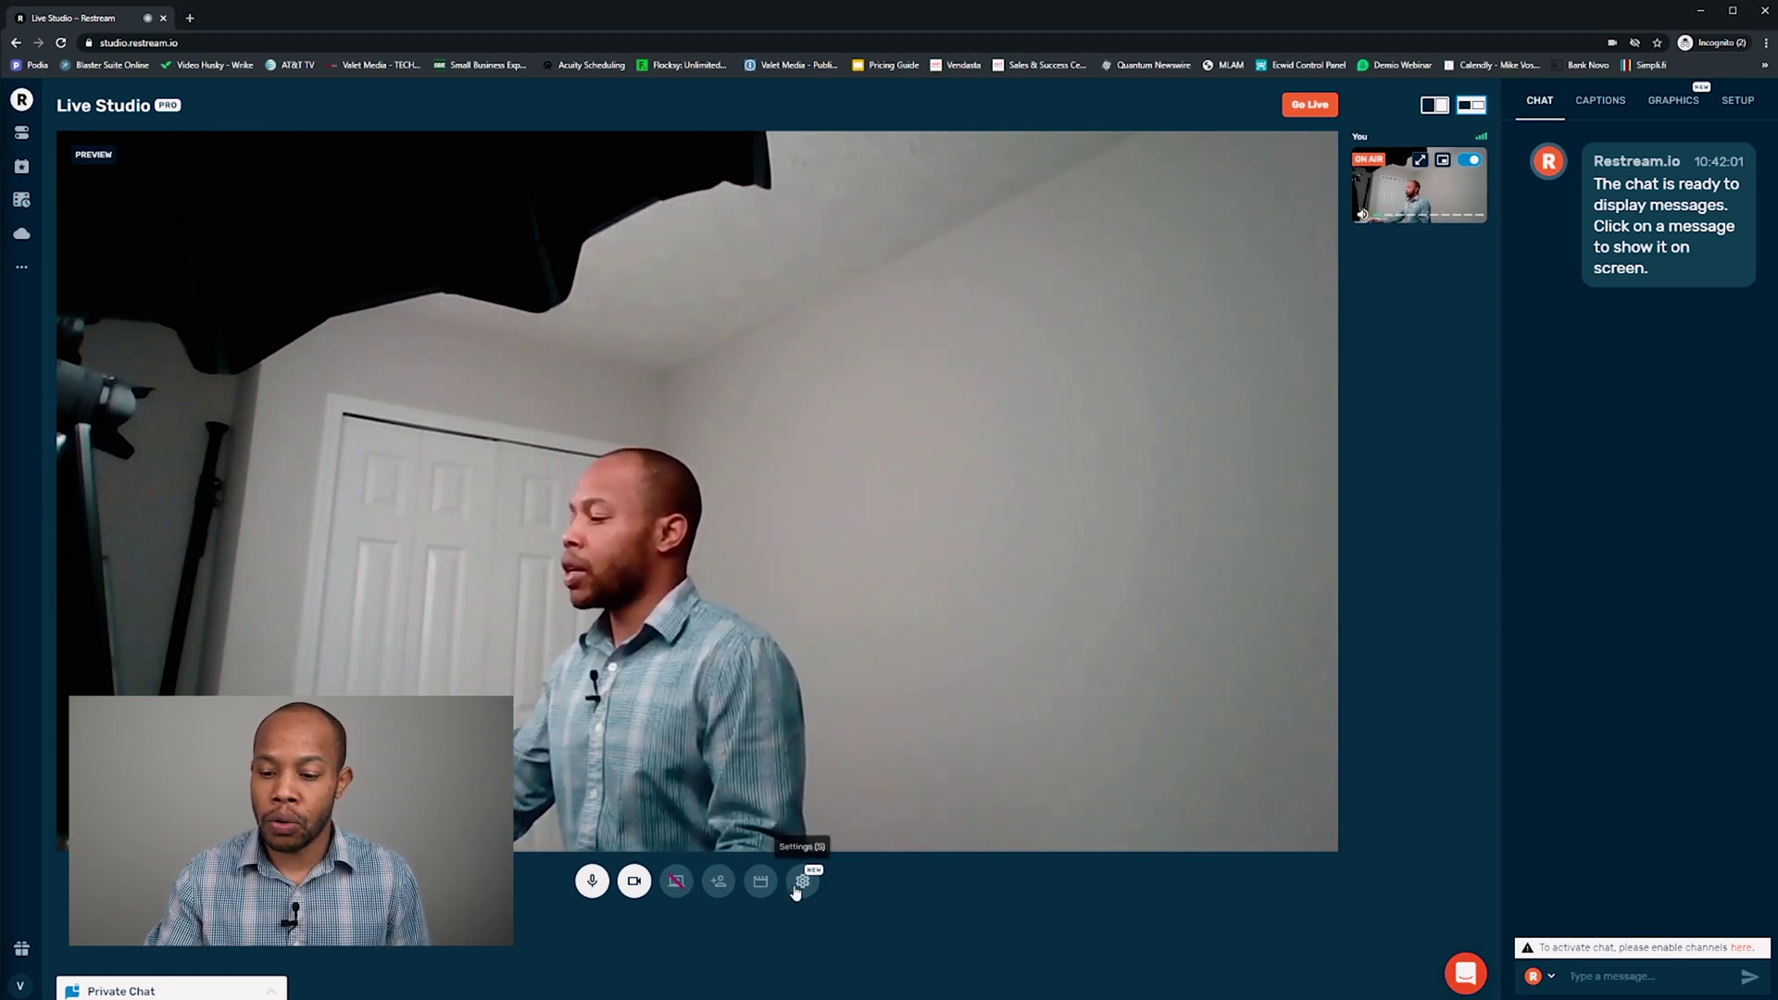
Step: Set video input to Cam Link 4K and audio input to Digital Audio Interface (2- Cam Link 4K)
{"action": "left_click", "coordinate": [803, 882]}
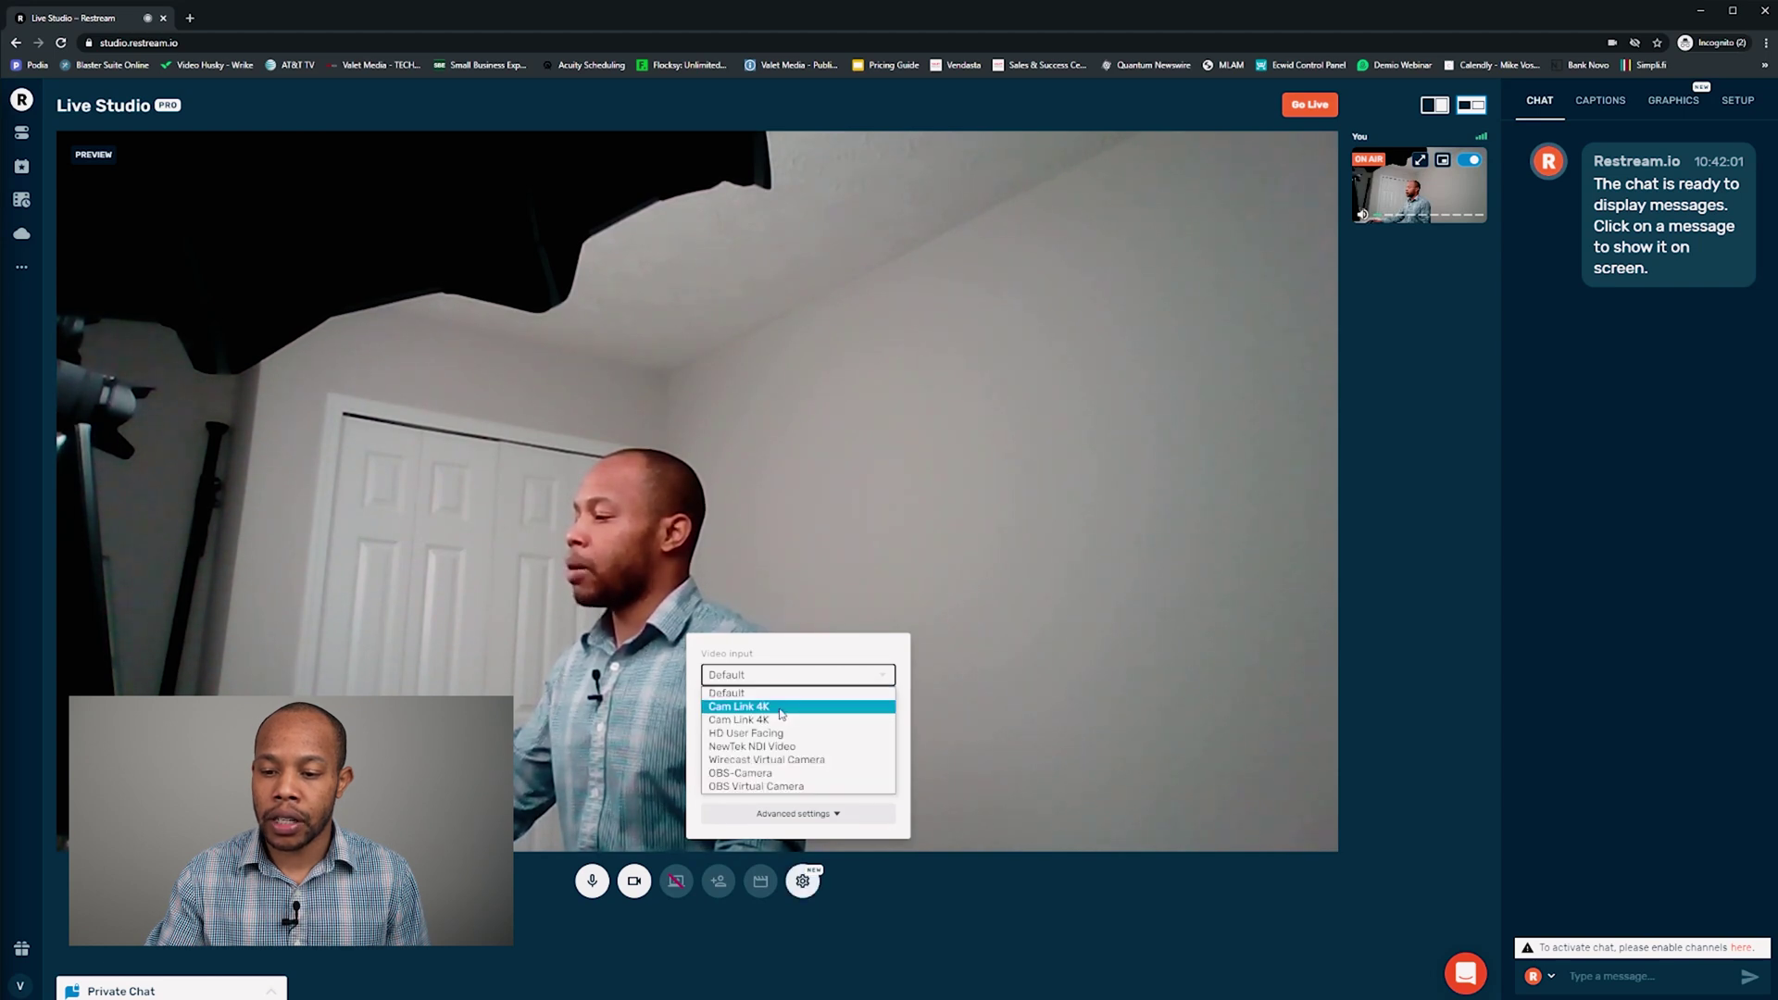
{"action": "left_click", "coordinate": [781, 714]}
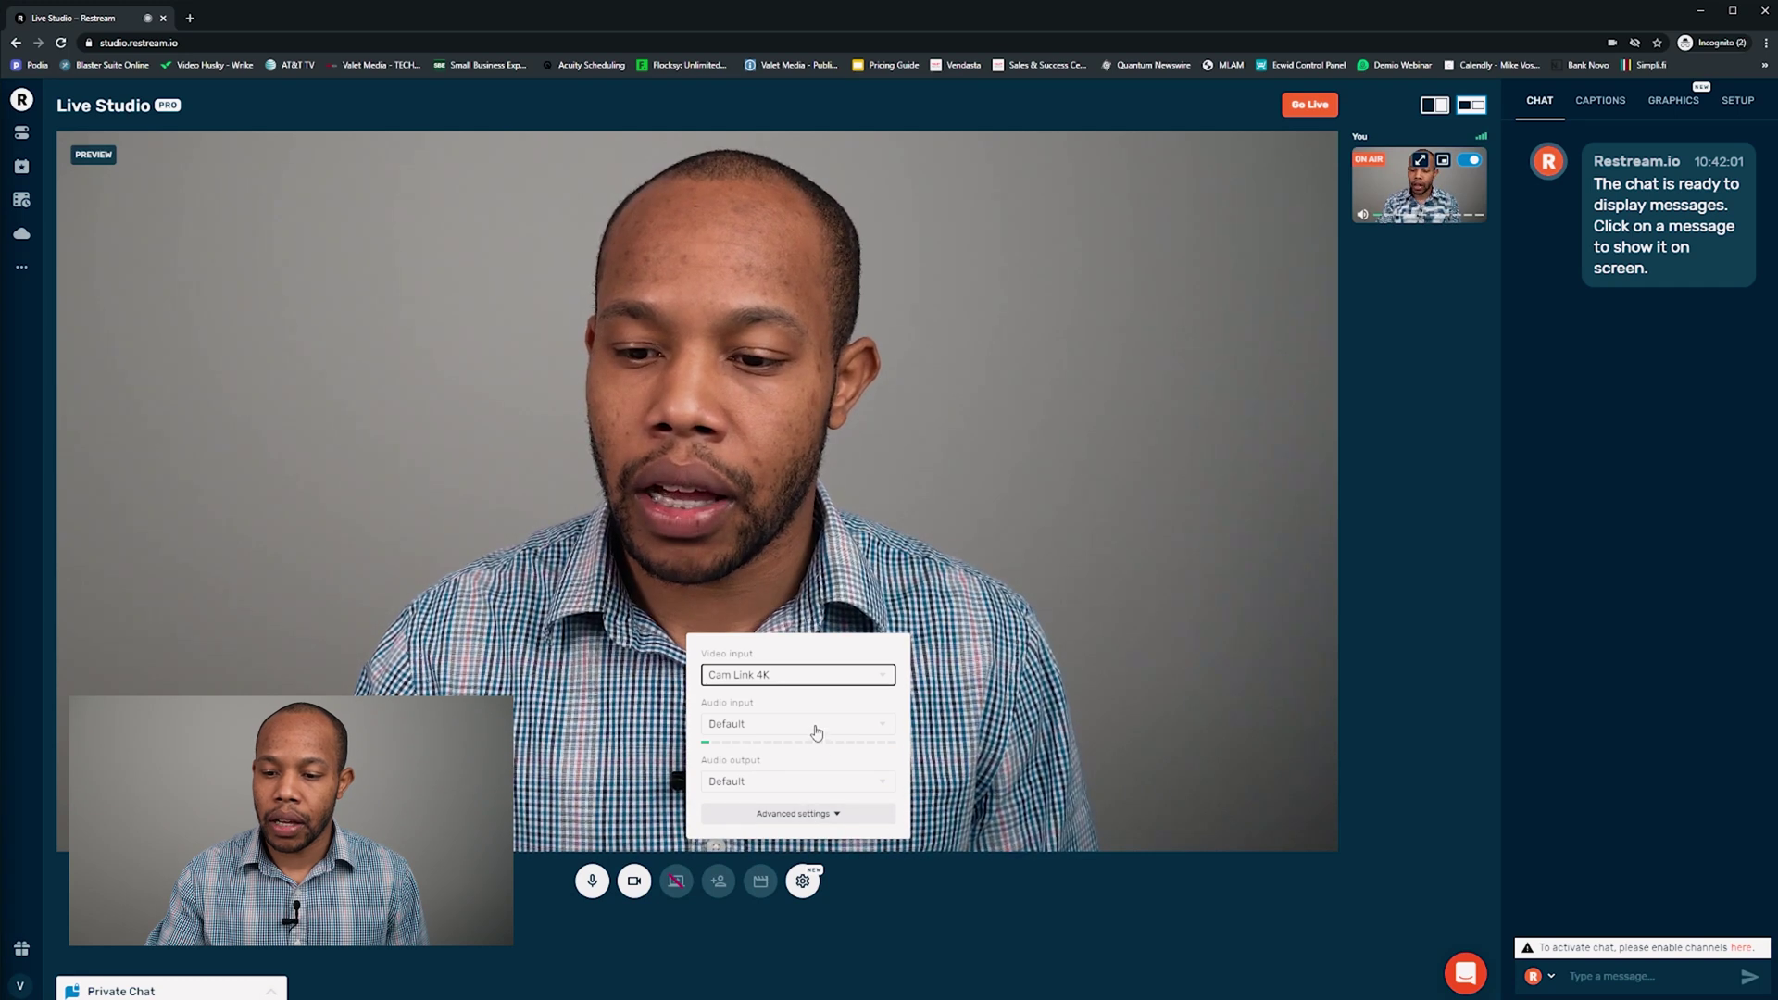
{"action": "left_click", "coordinate": [816, 727]}
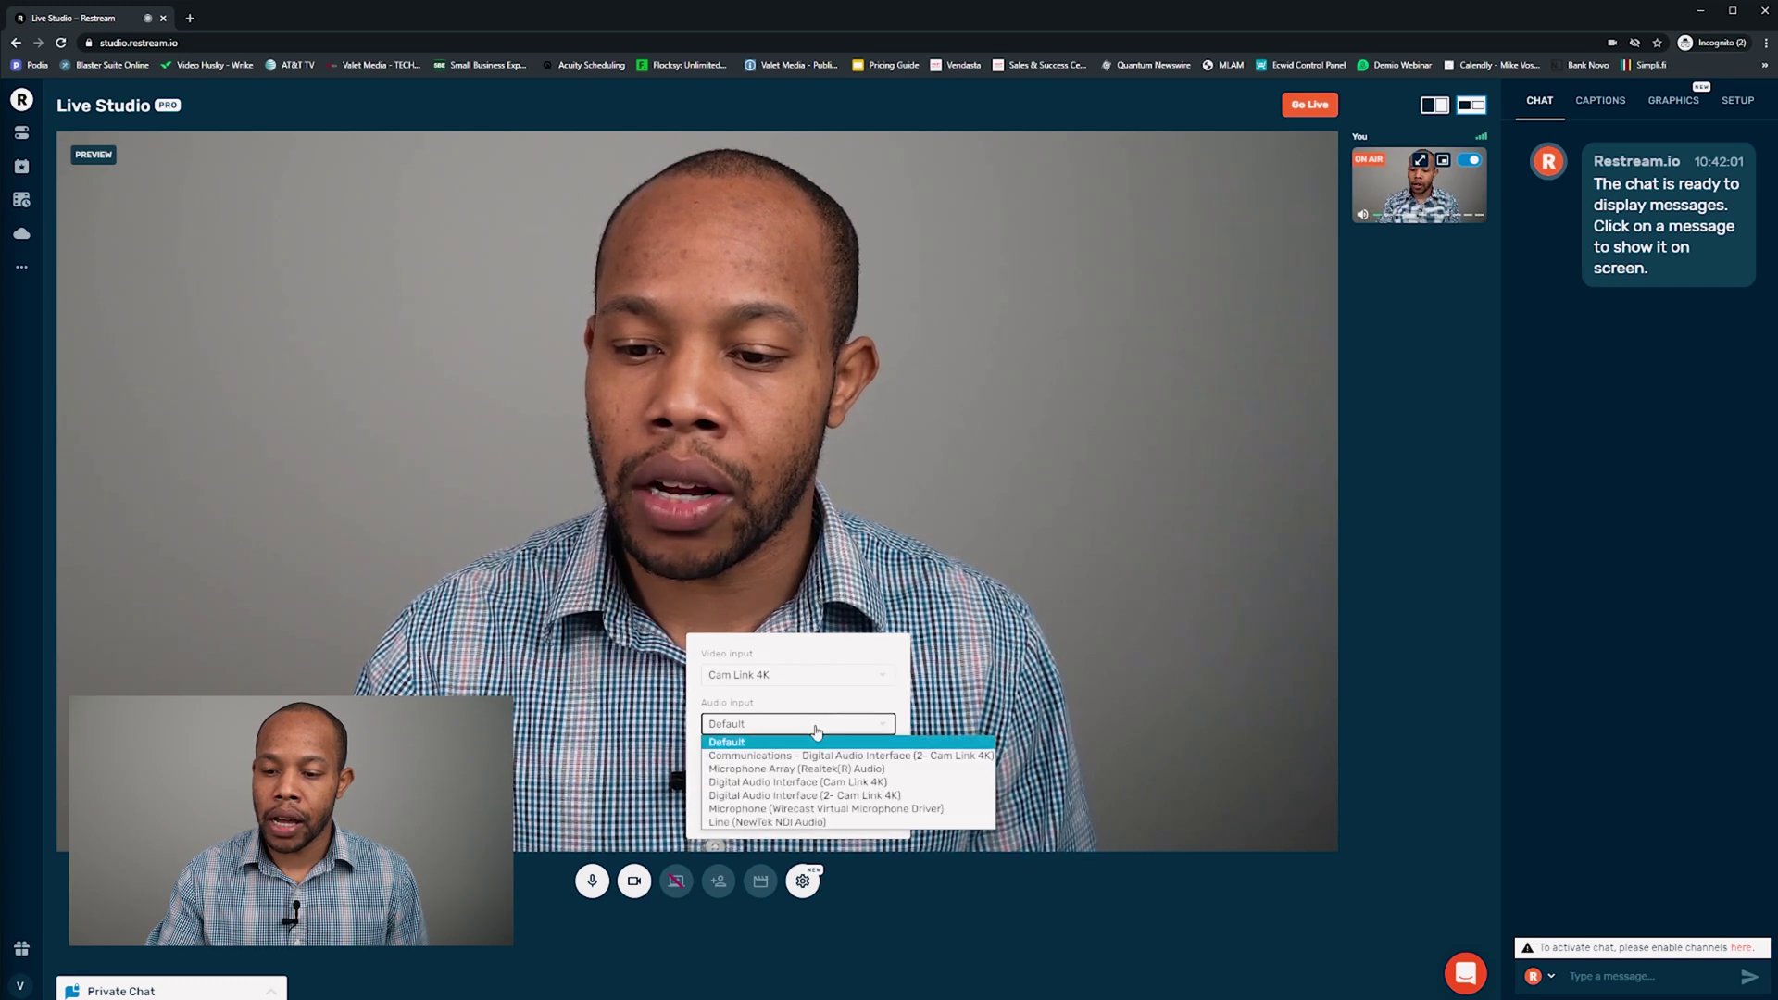
{"action": "left_click", "coordinate": [817, 796]}
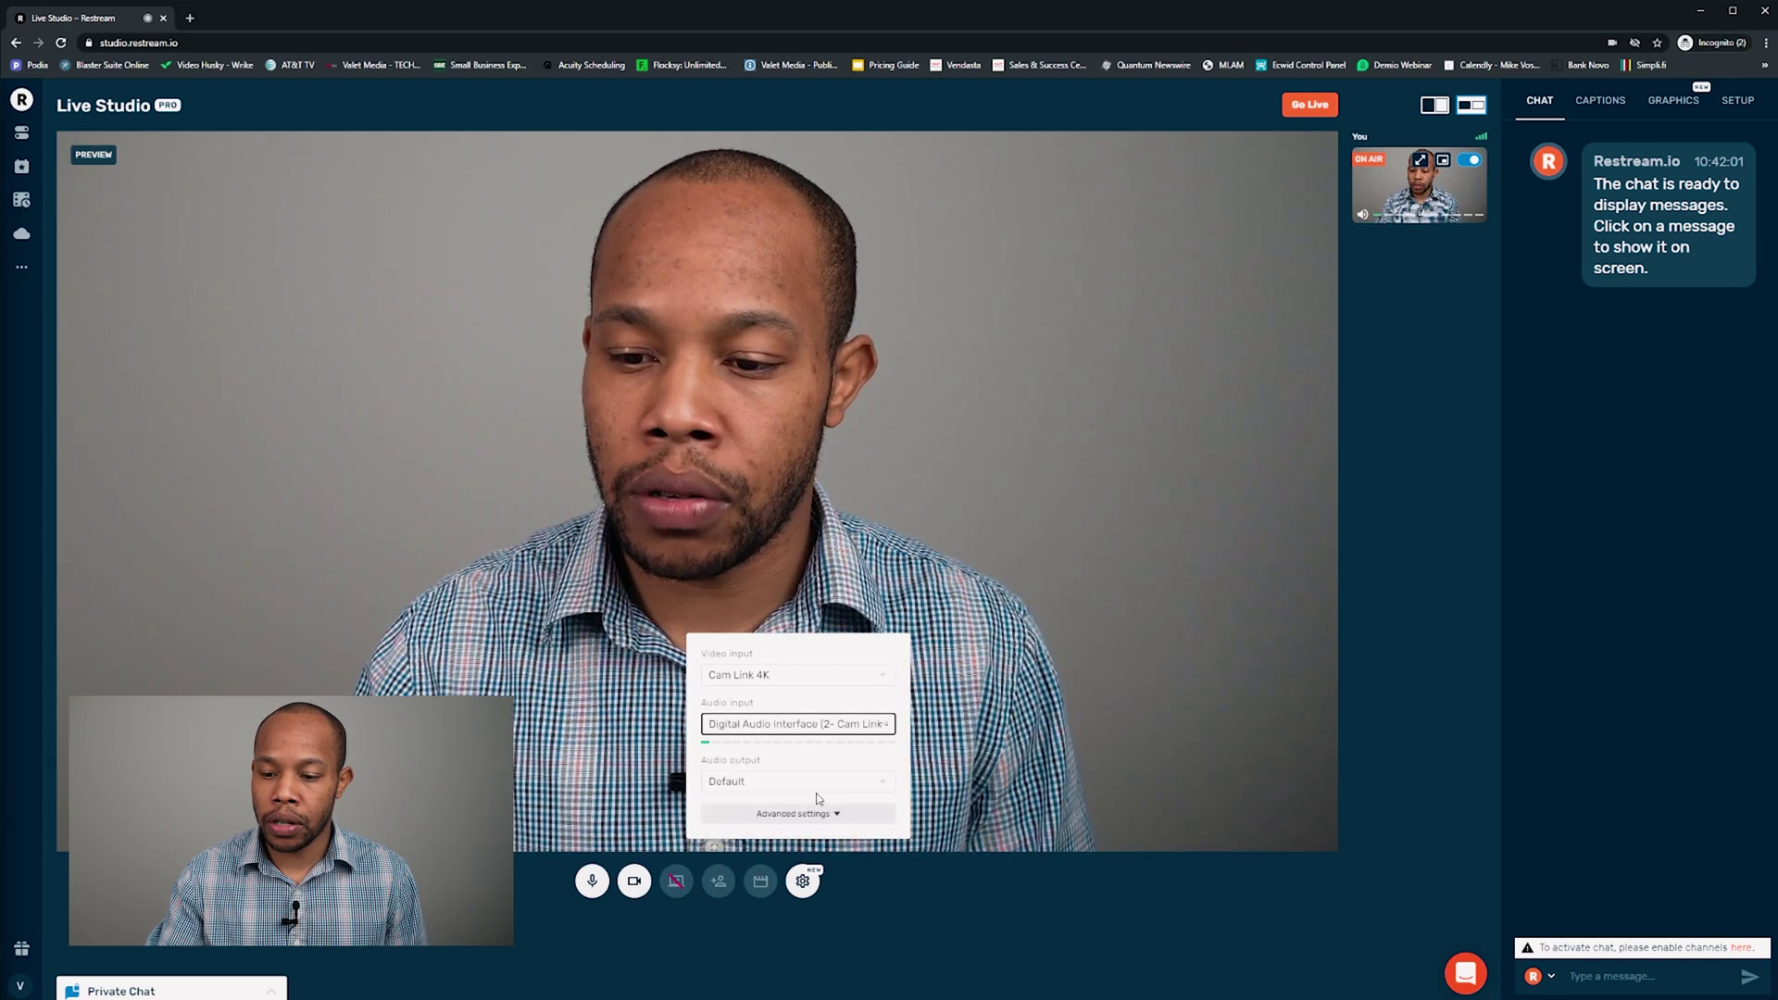
{"action": "left_click", "coordinate": [894, 928]}
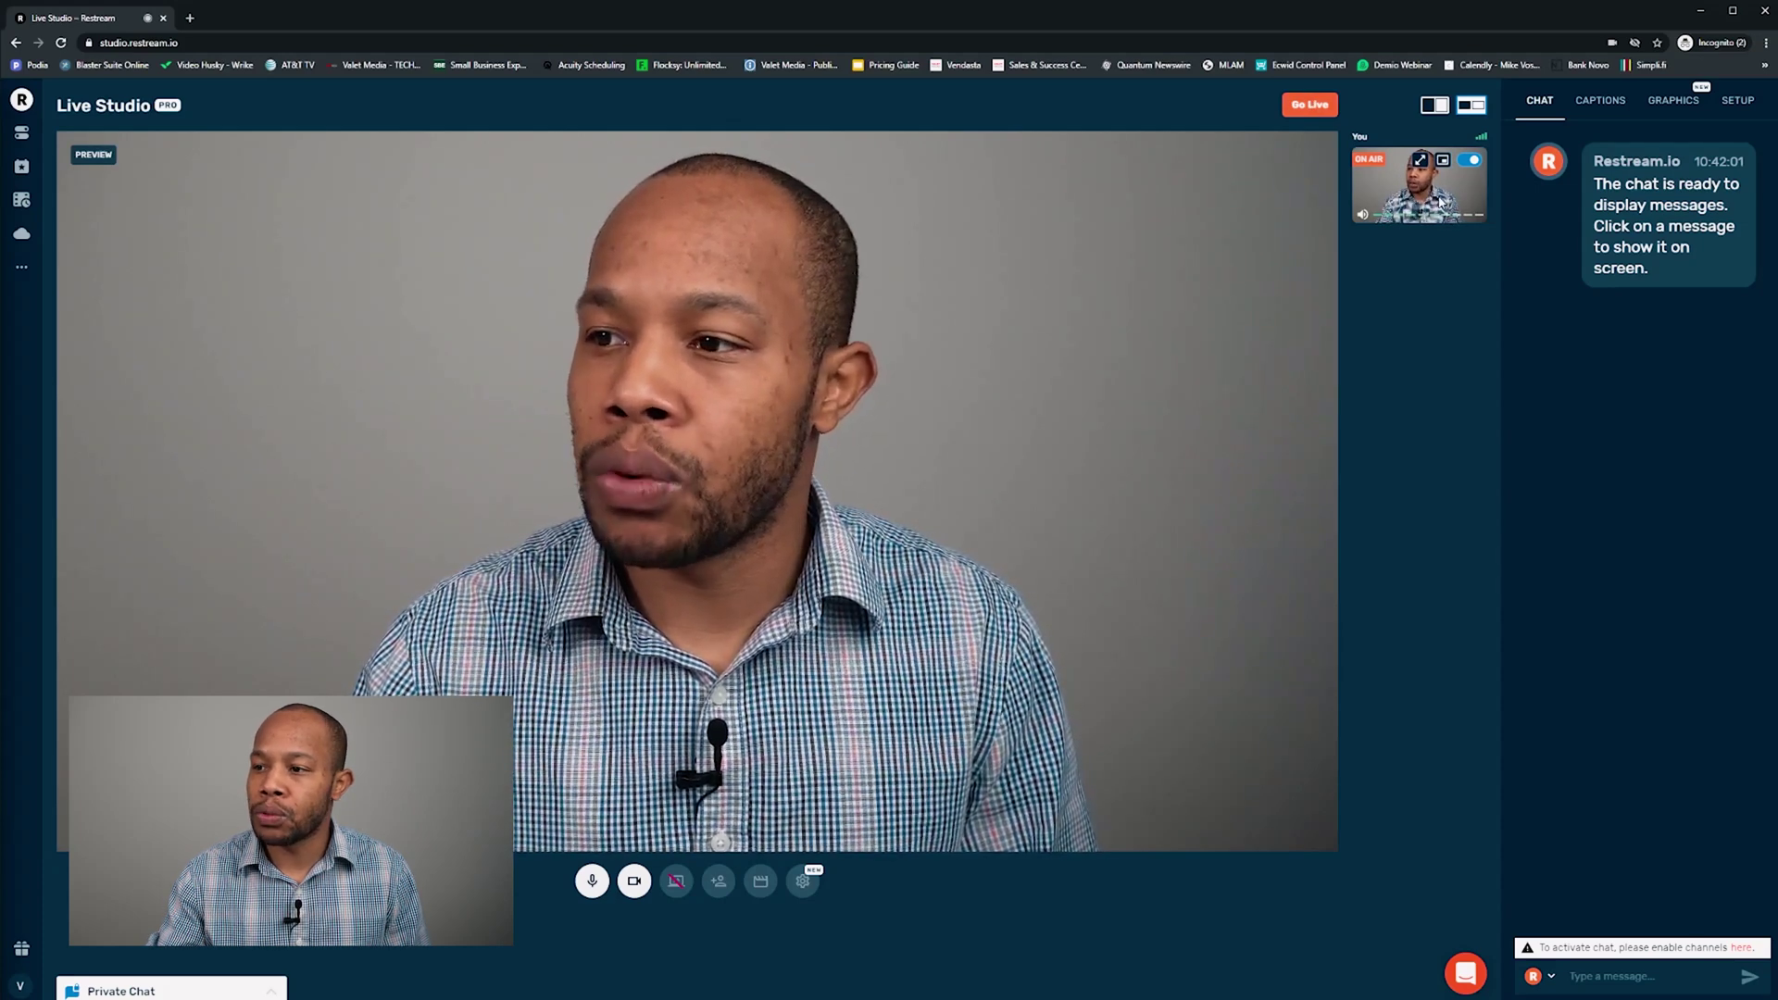
{"action": "mouse_move", "coordinate": [1595, 152]}
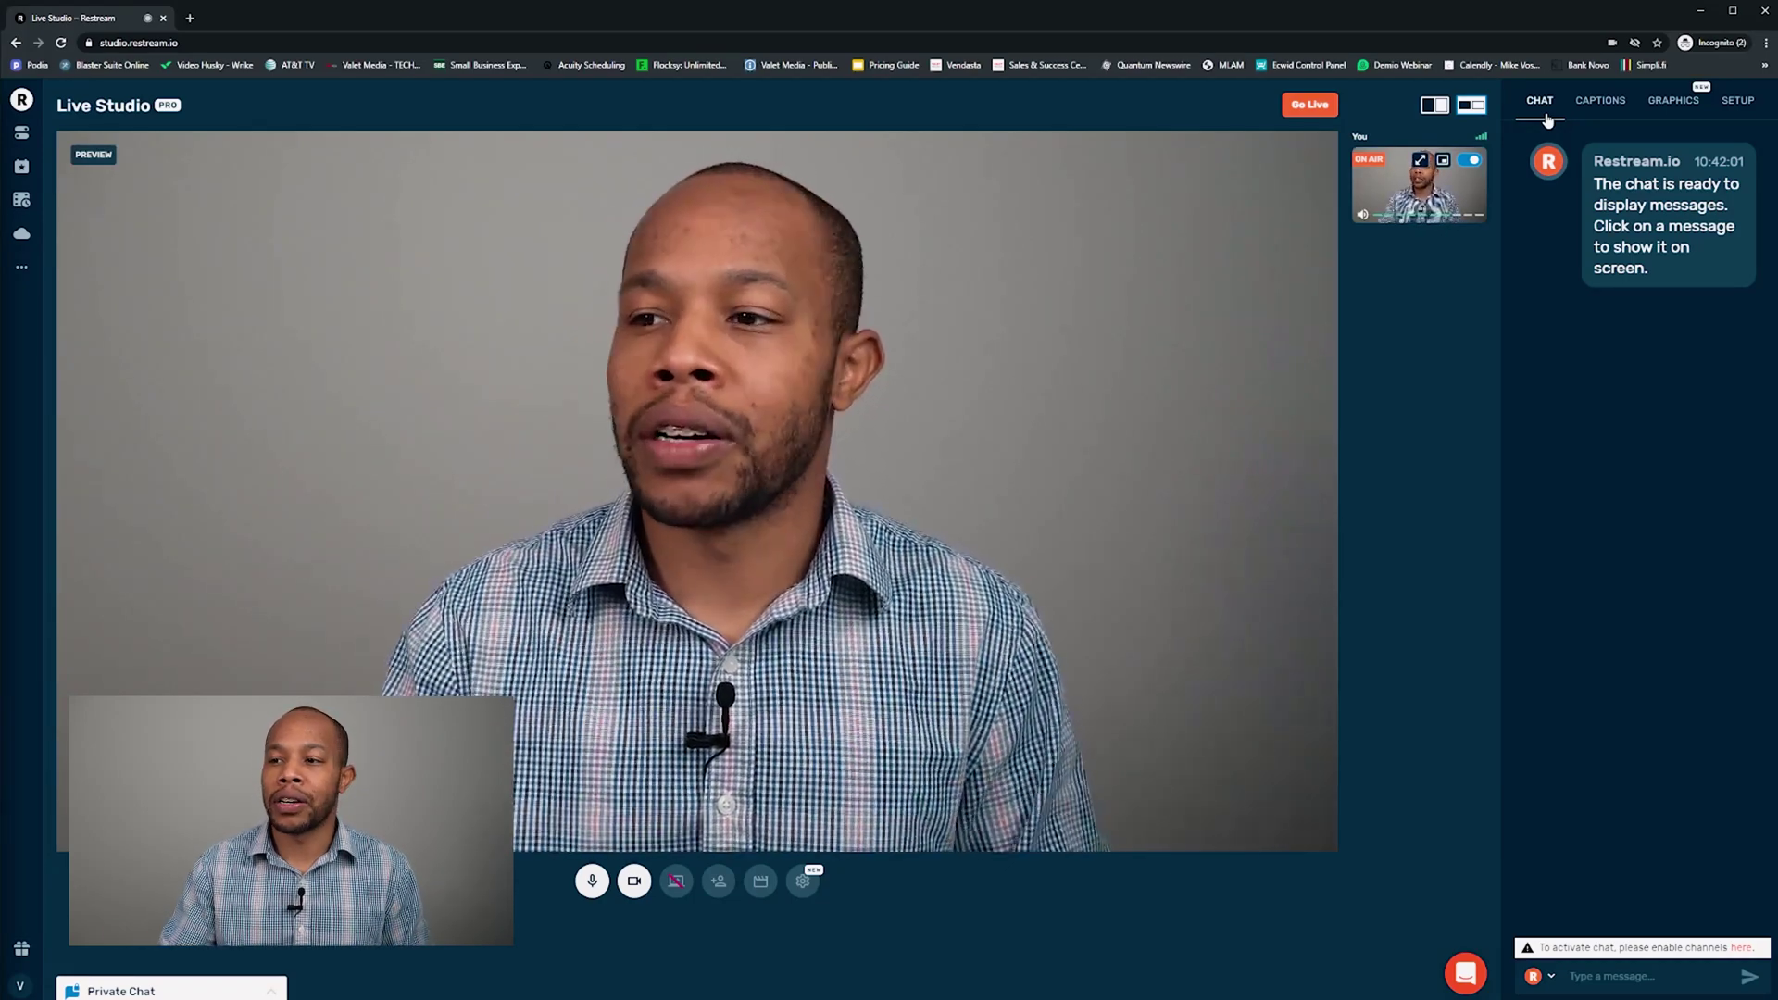
Step: Look through the Captions and Graphics panels, then return to Setup
{"action": "left_click", "coordinate": [1589, 110]}
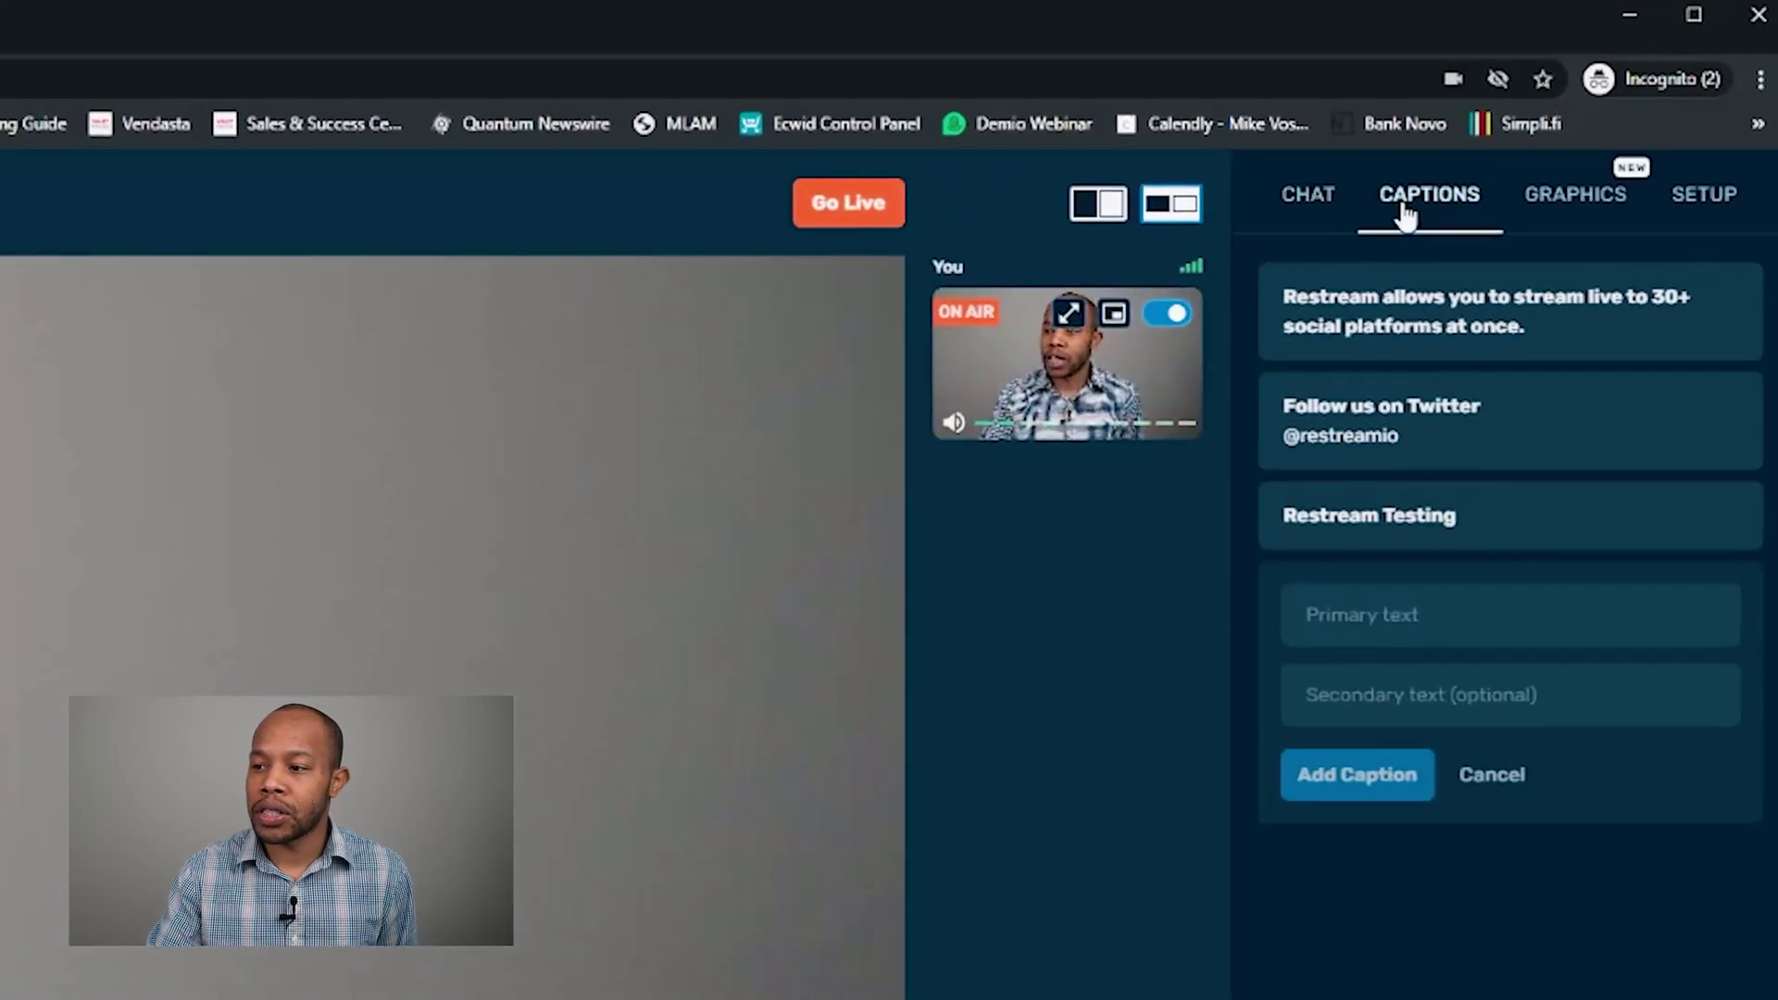
{"action": "left_click", "coordinate": [1579, 211]}
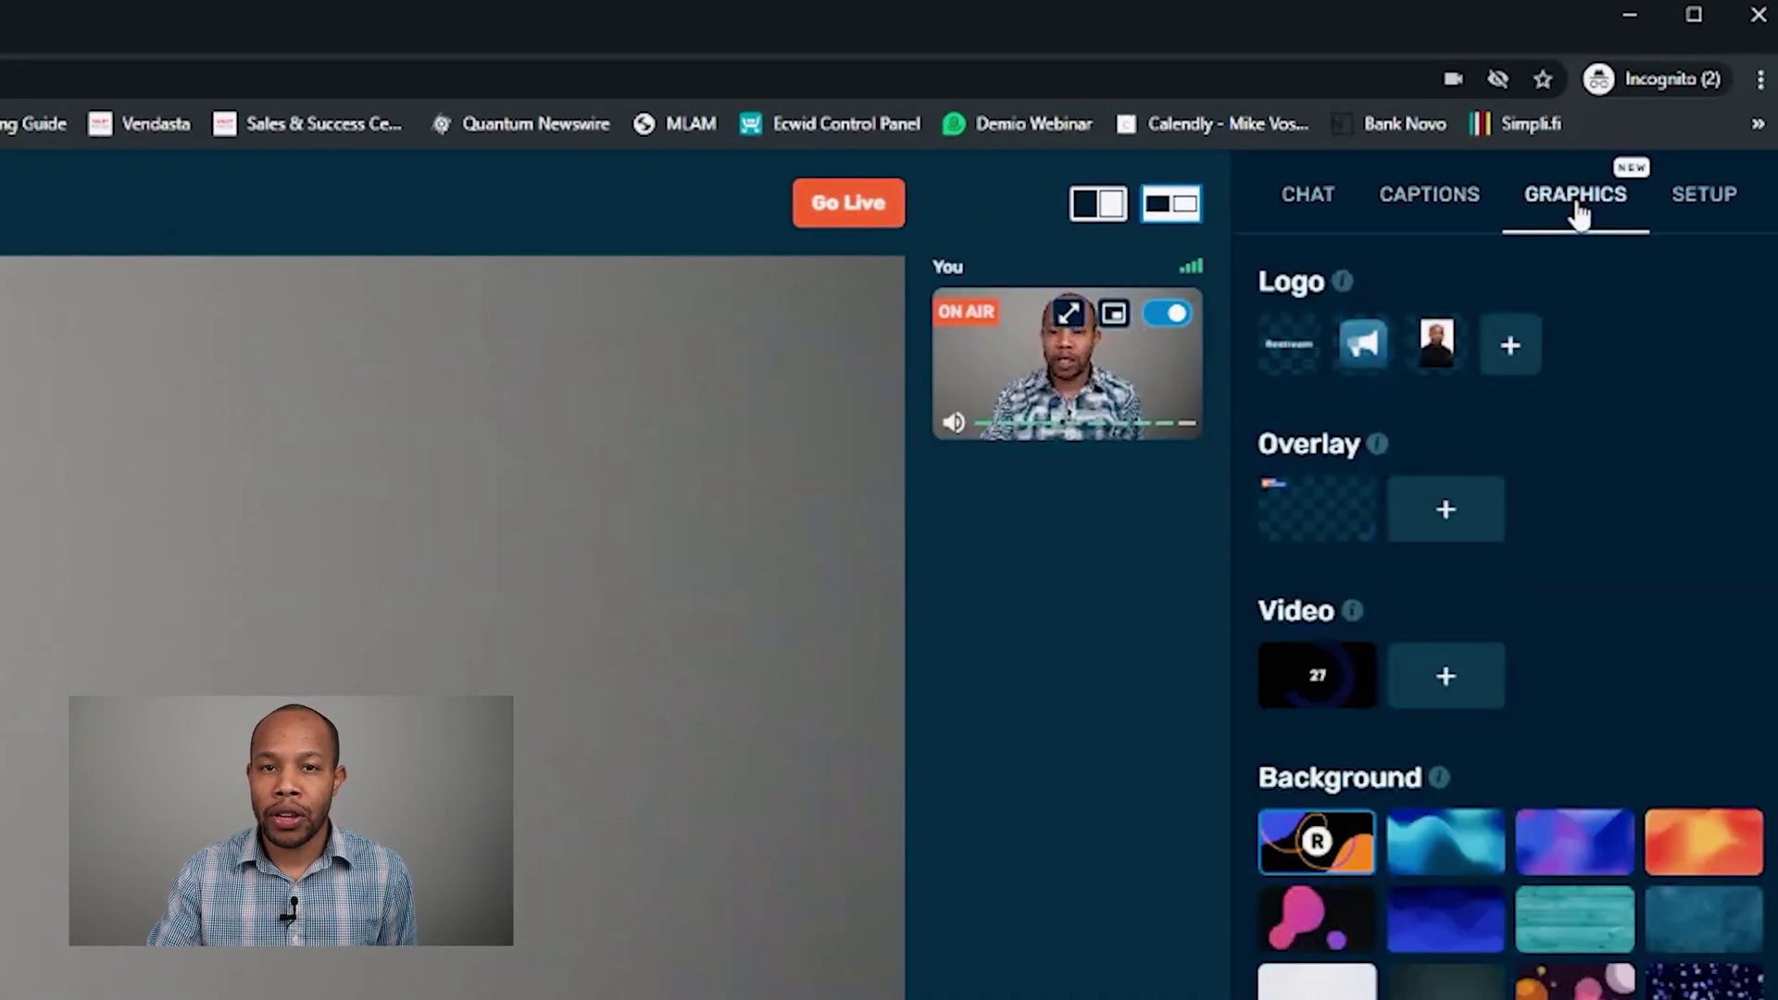
{"action": "left_click", "coordinate": [1720, 208]}
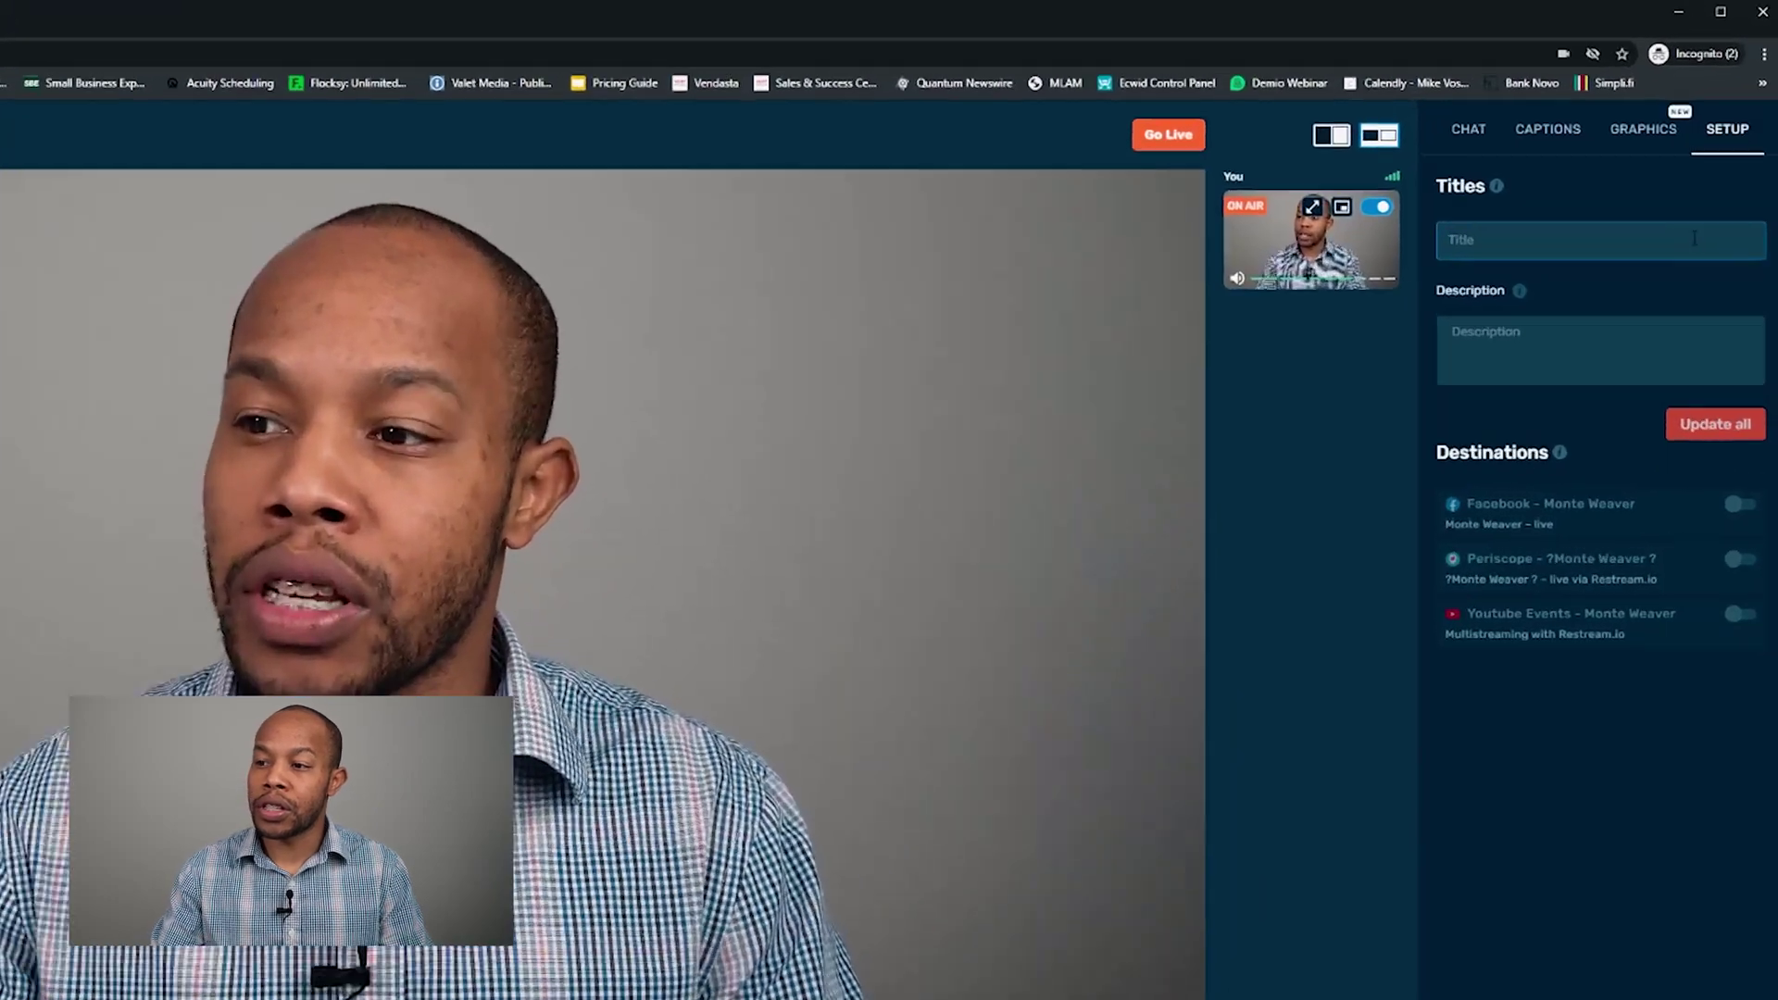
Step: Enter the title 'Test Live Streaming' and description 'Using Restream To LiveStream'
{"action": "left_click", "coordinate": [1715, 178]}
{"action": "type", "text": "Test "}
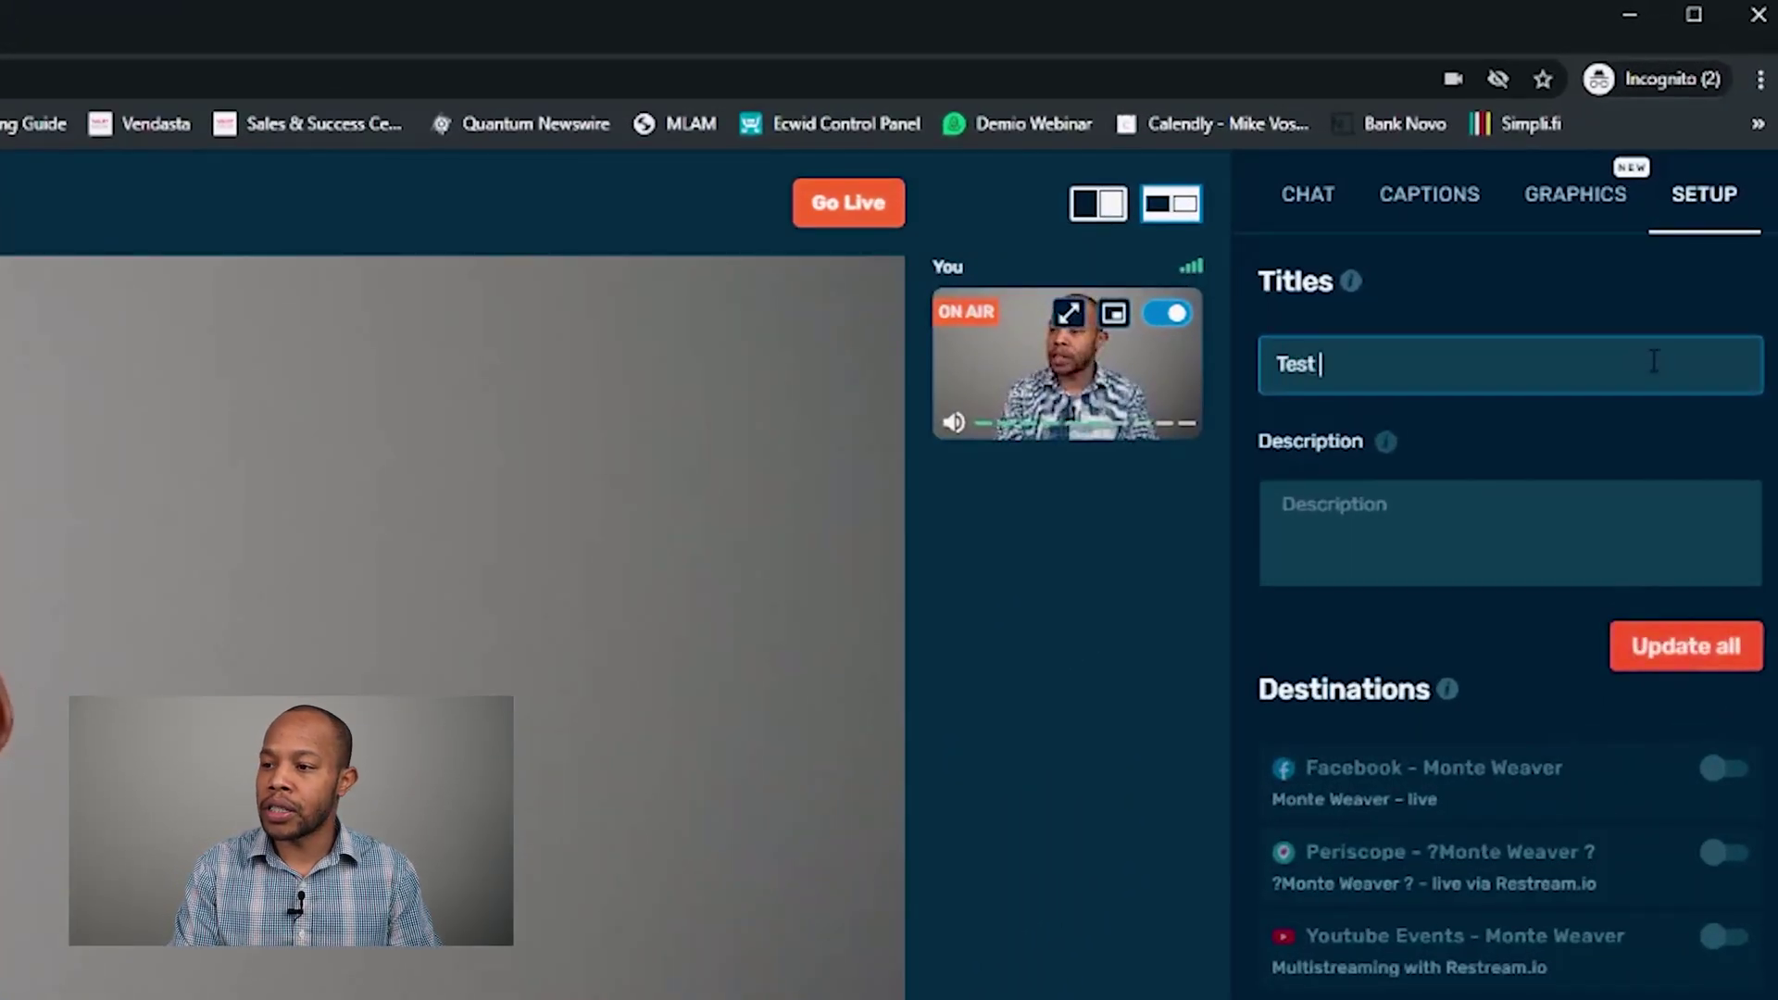
{"action": "type", "text": "Live Streaming"}
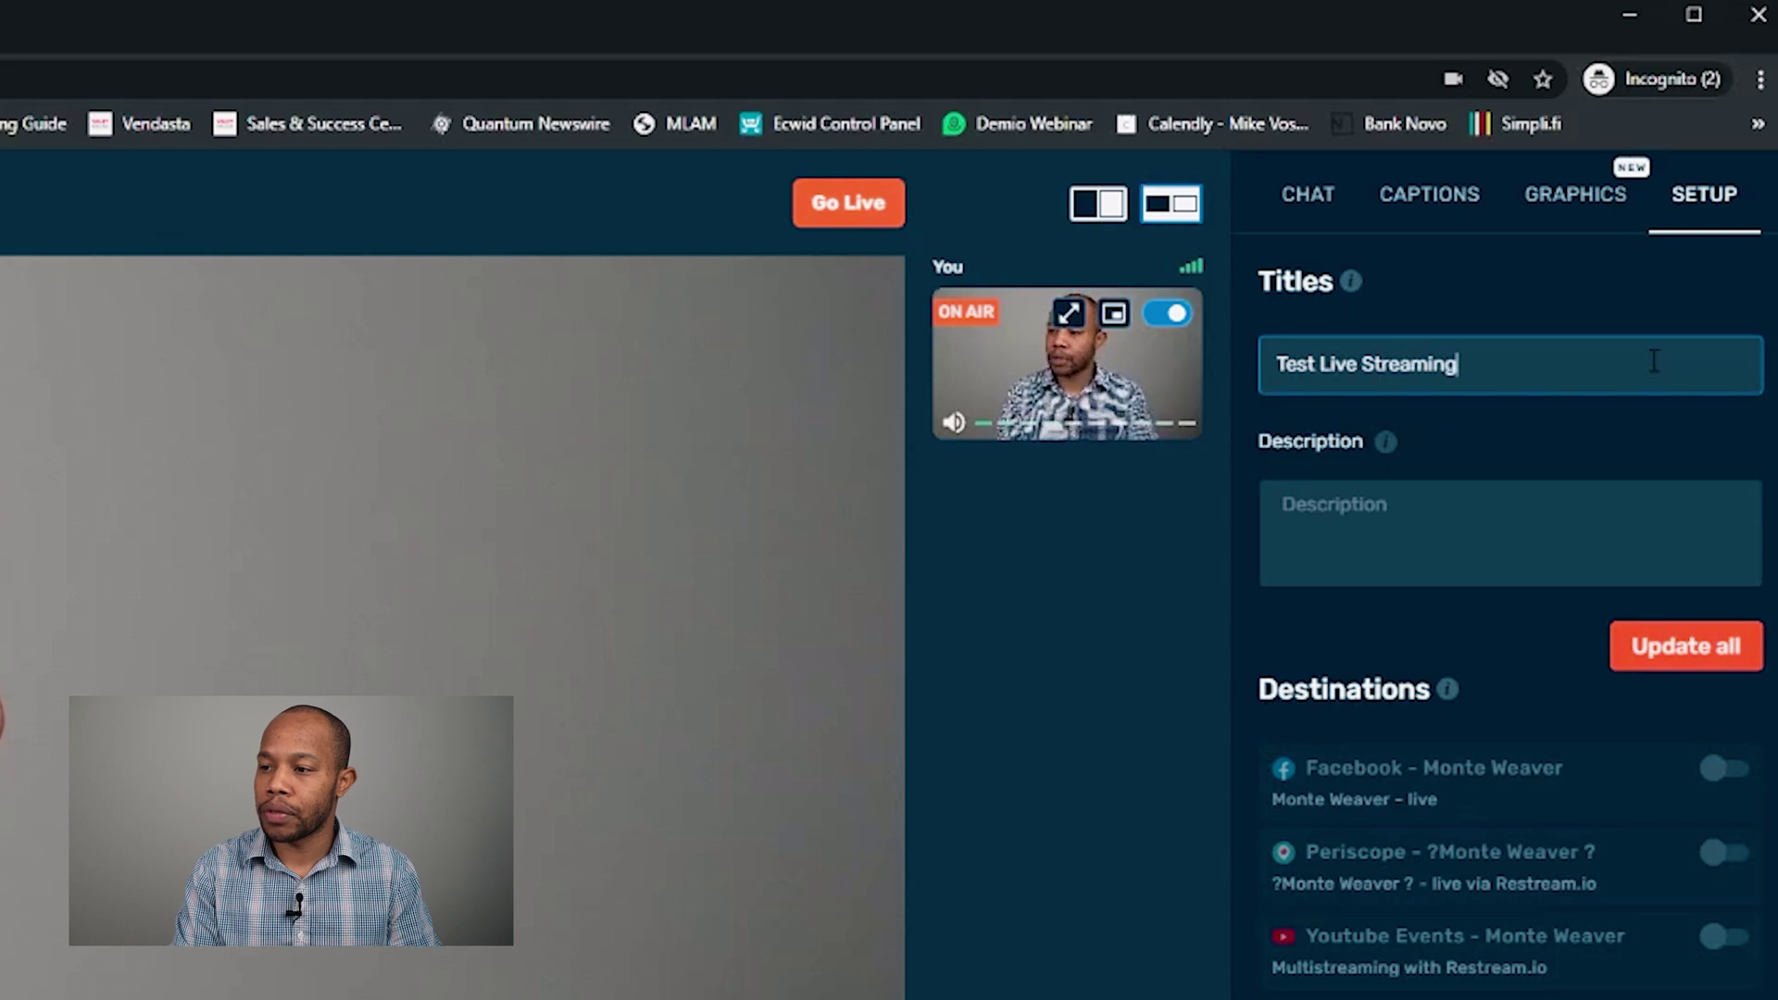
{"action": "key", "text": "Tab"}
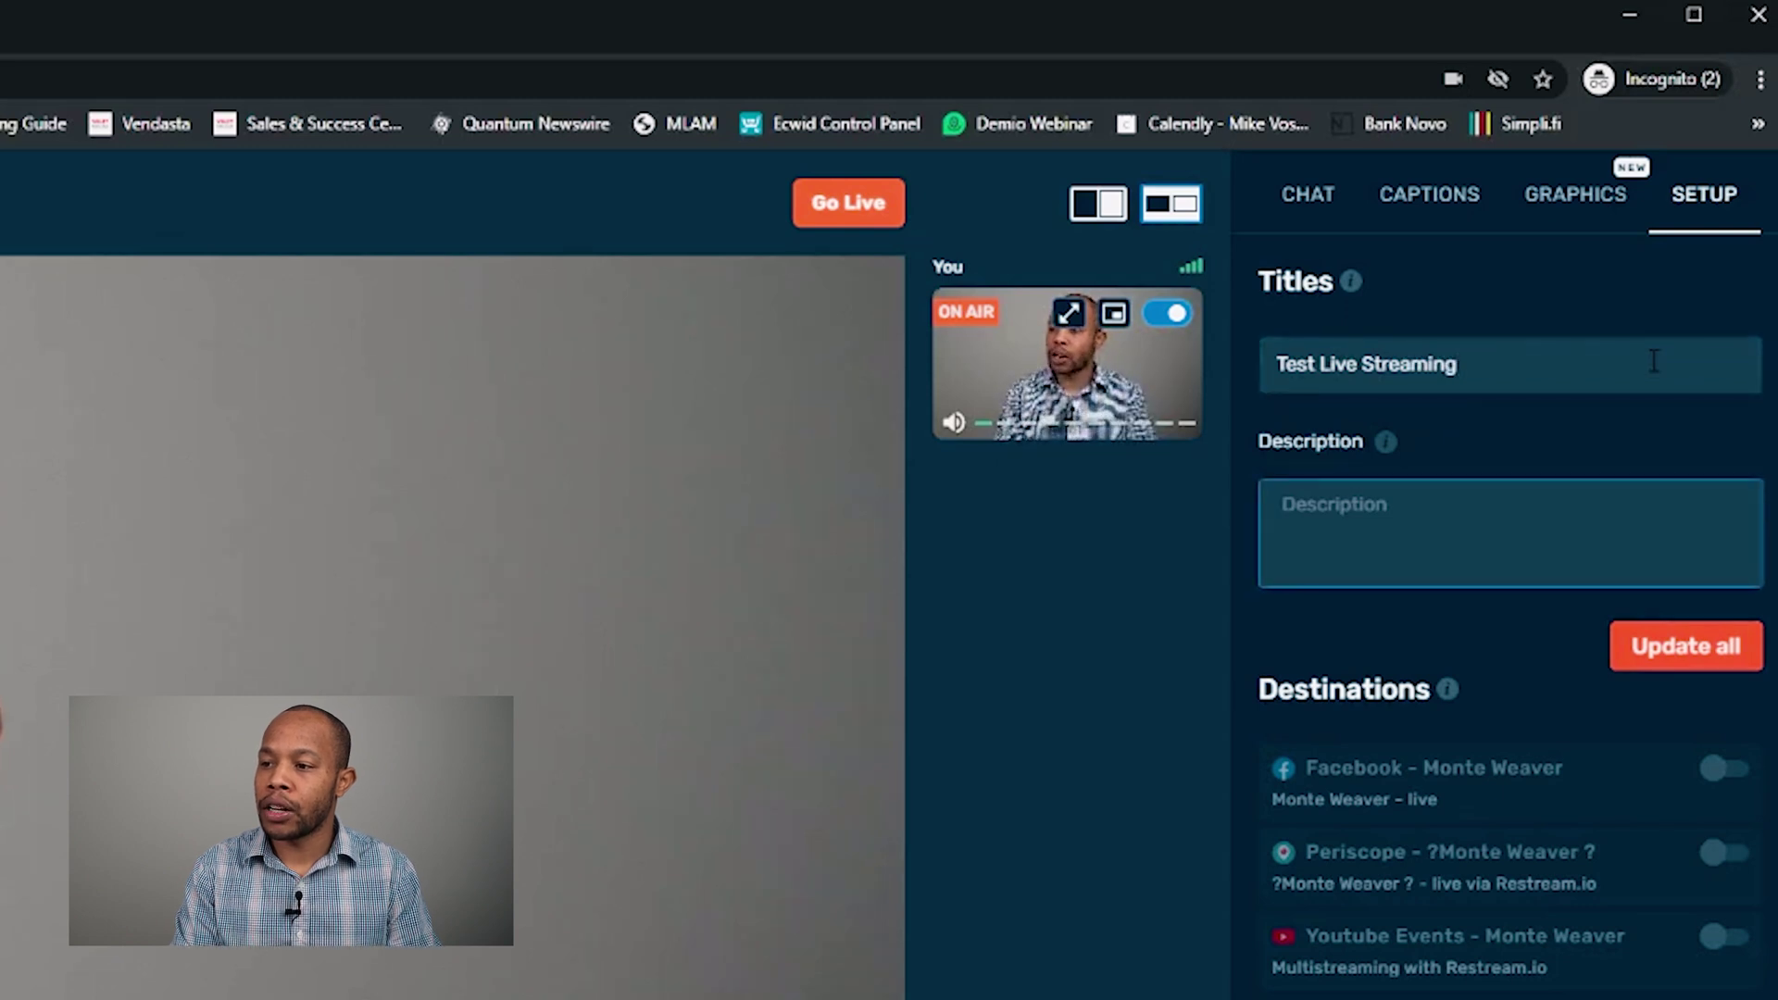
{"action": "type", "text": "U"}
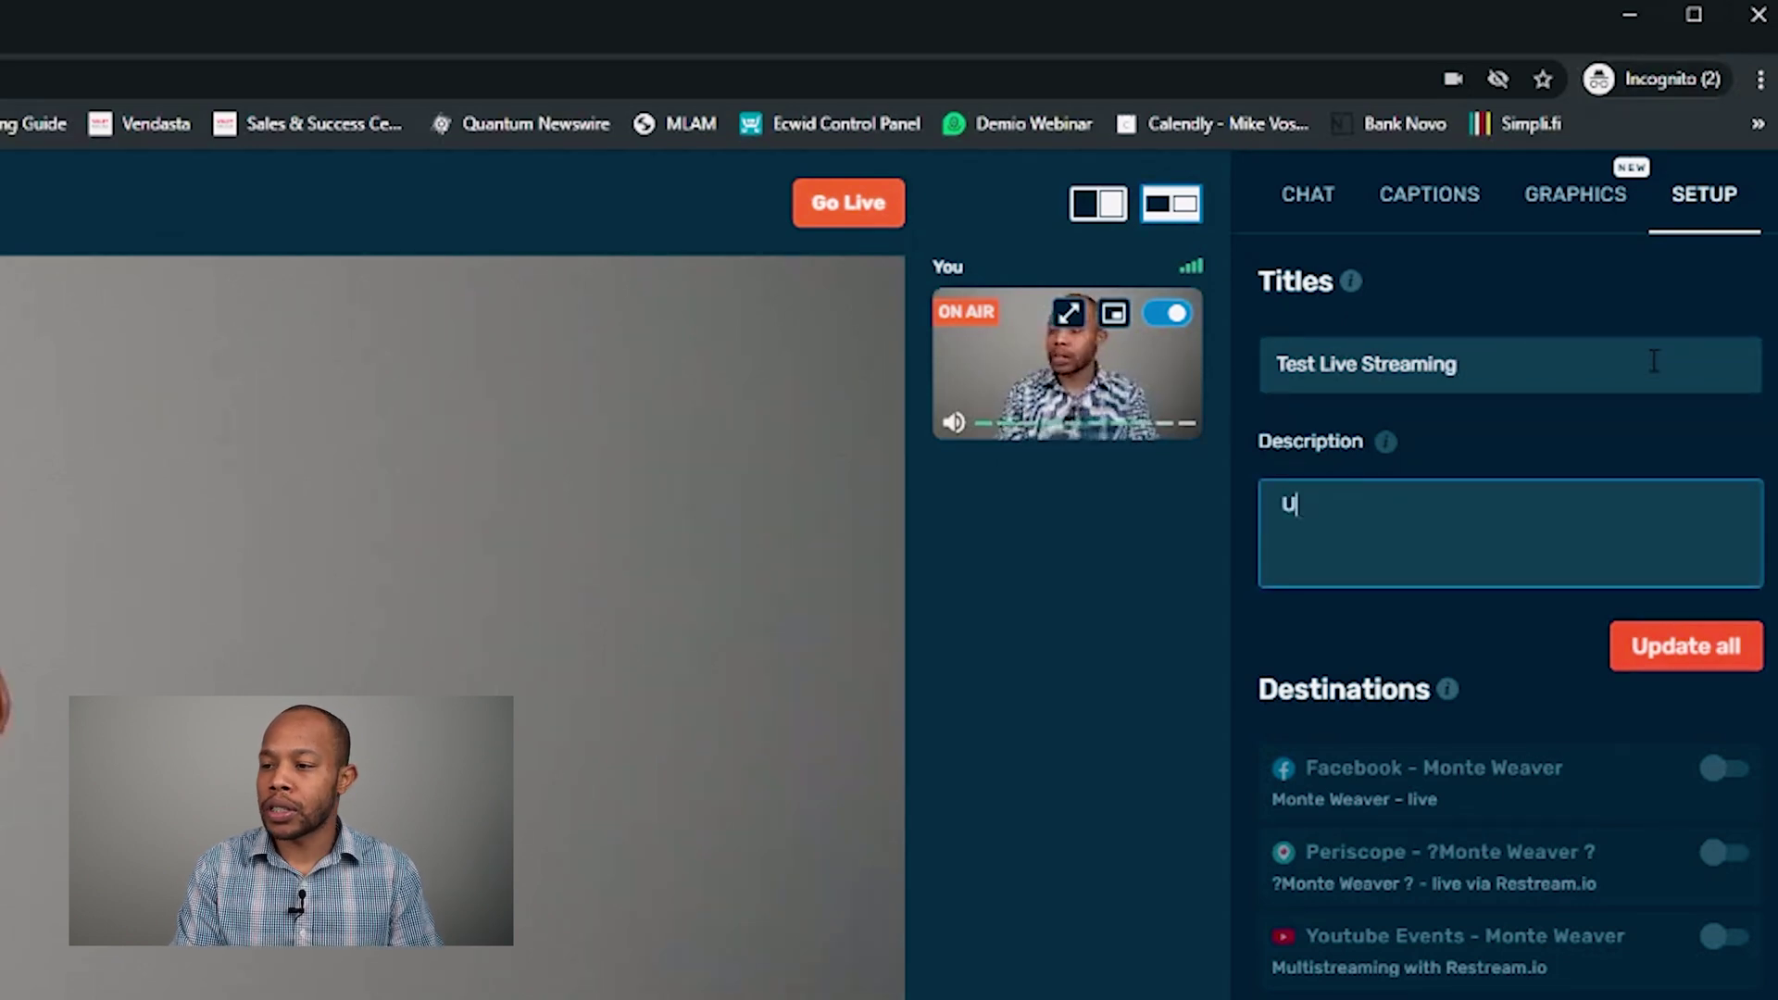
{"action": "type", "text": "sing Ress"}
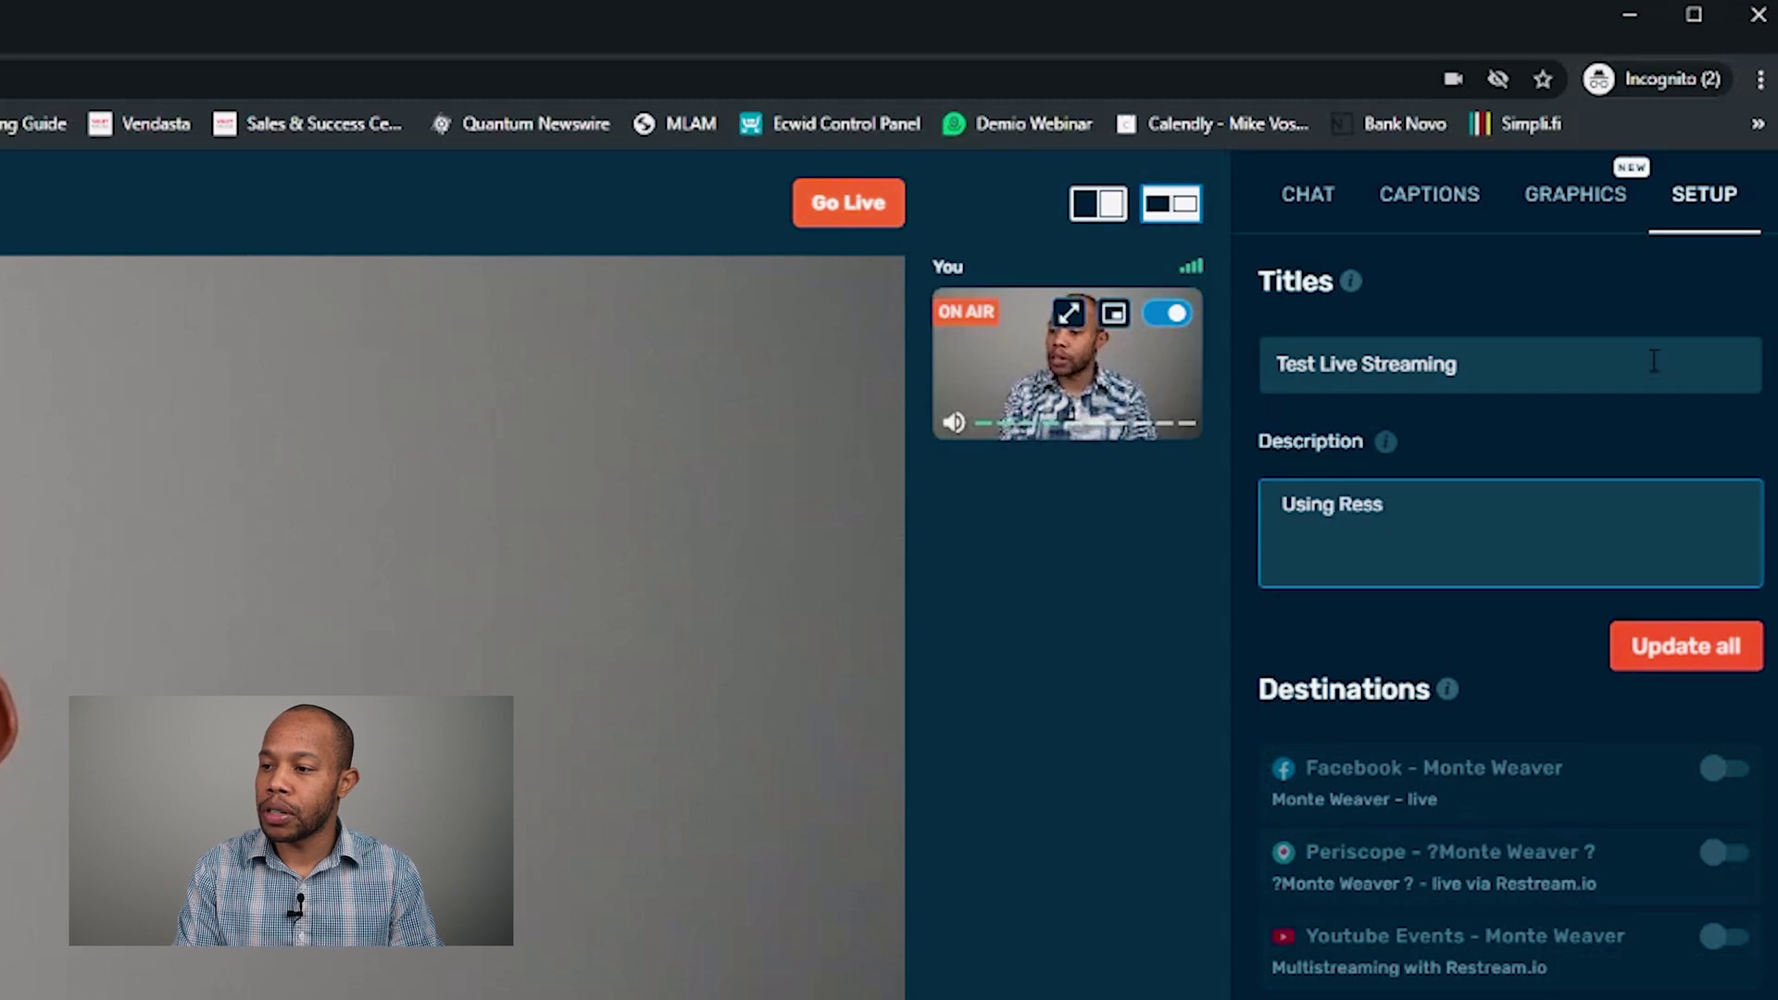
{"action": "key", "text": "BackSpace"}
{"action": "type", "text": "tream "}
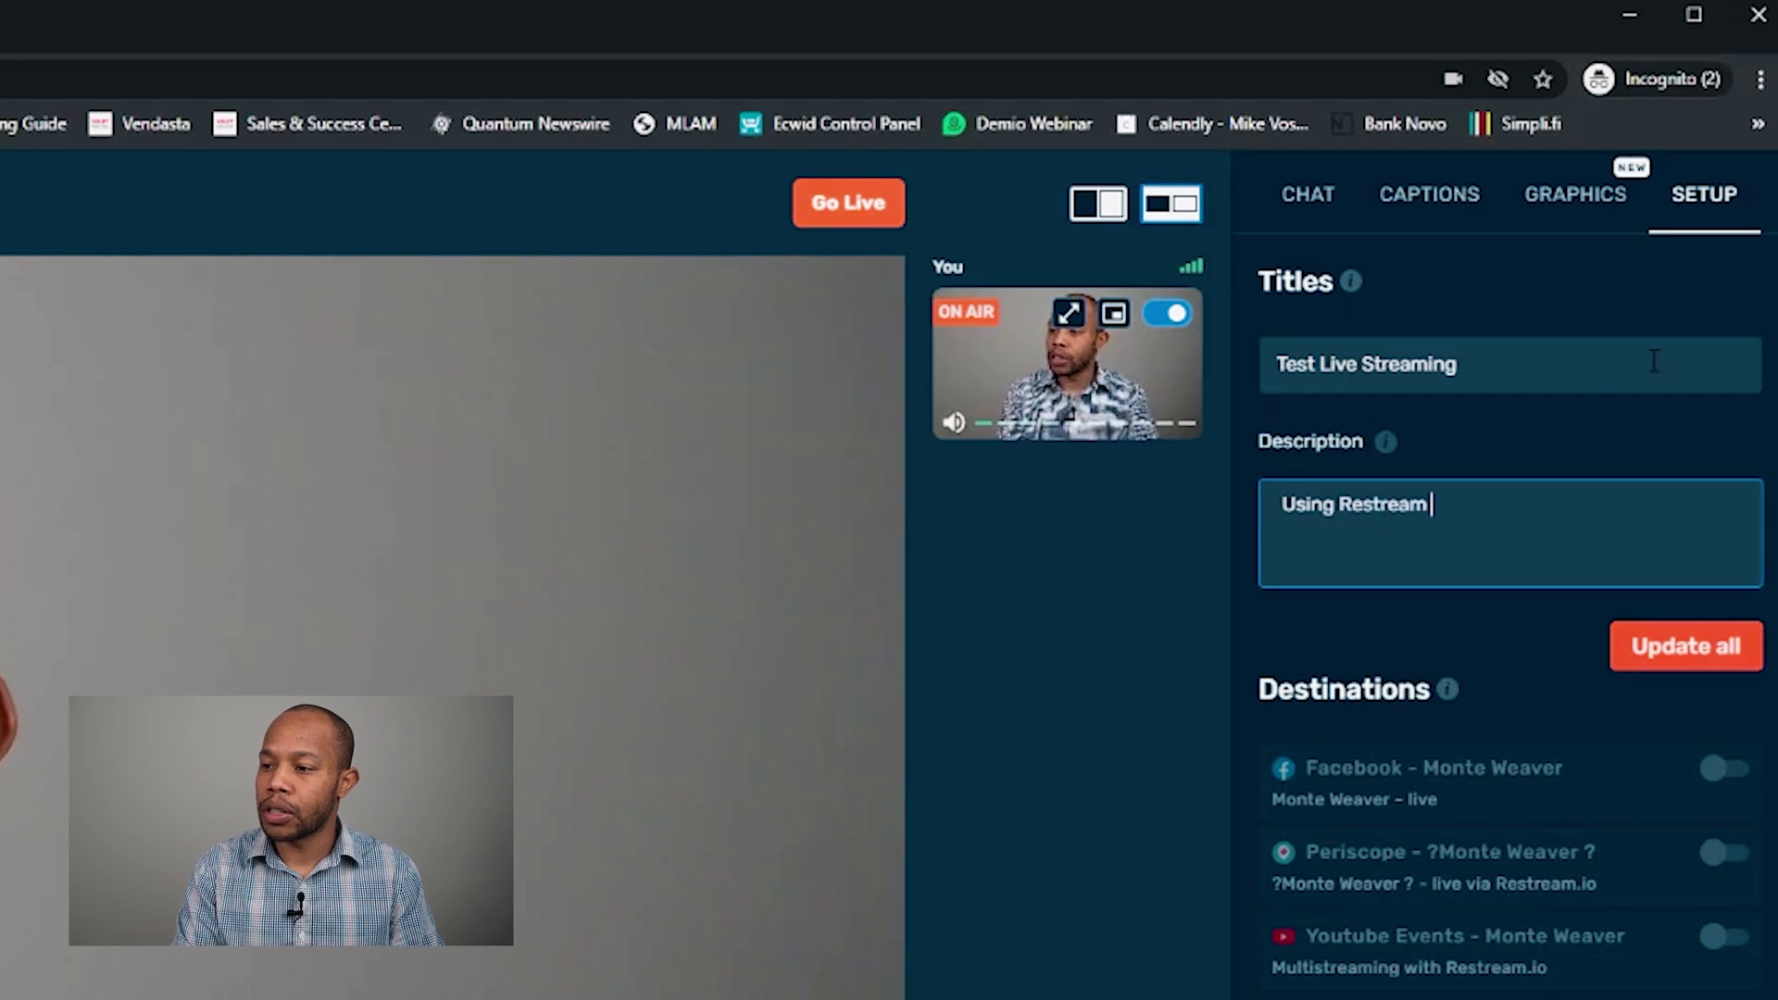
{"action": "type", "text": "To LiveStream"}
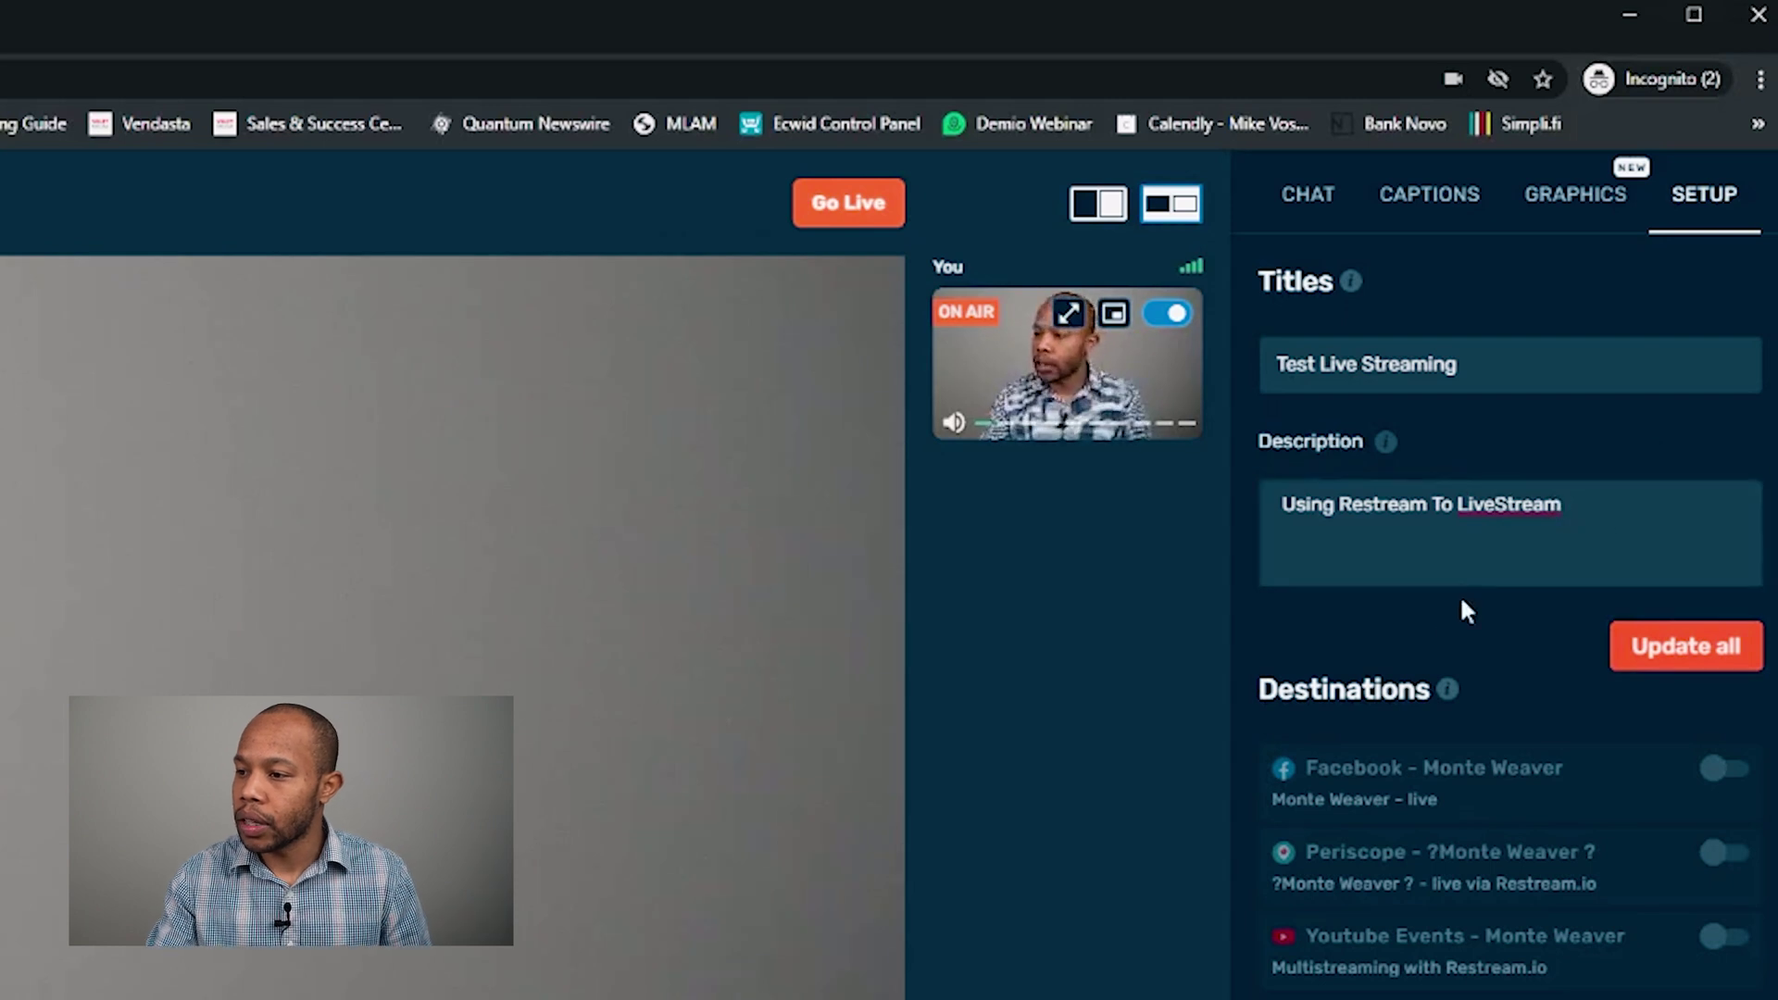
Step: Turn on the Facebook and Periscope destinations, leaving YouTube Events off
{"action": "left_click", "coordinate": [1741, 782]}
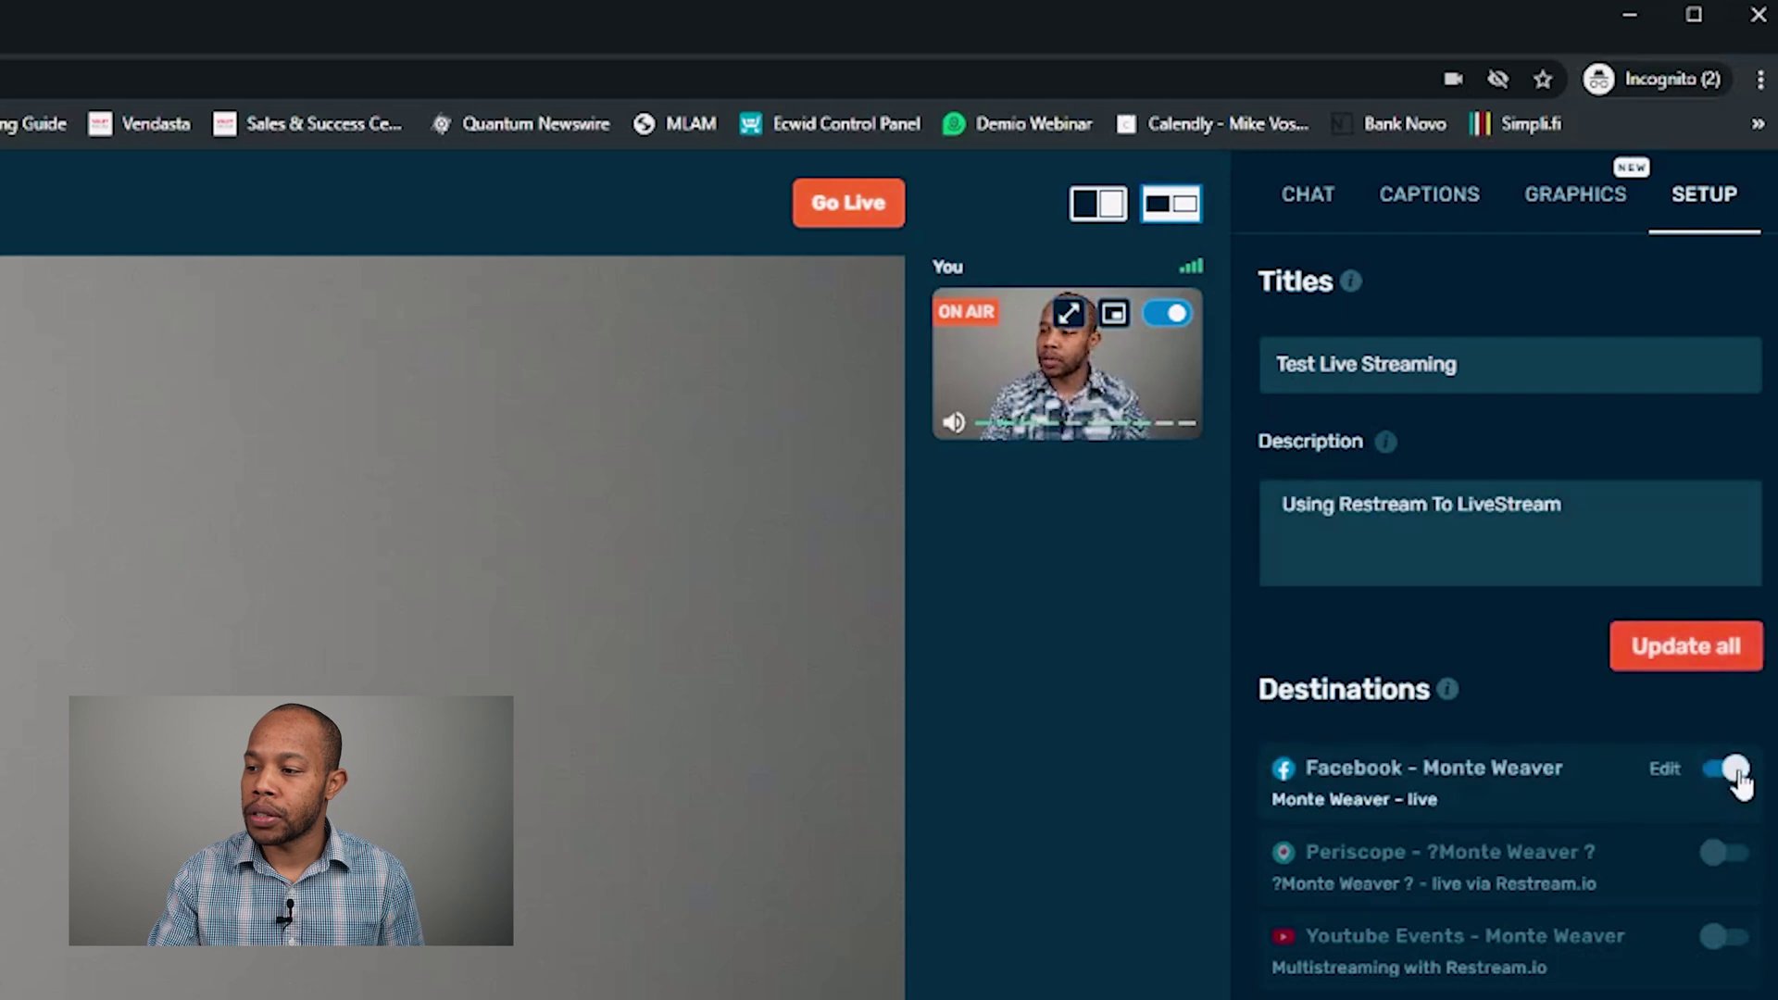
{"action": "left_click", "coordinate": [1734, 850]}
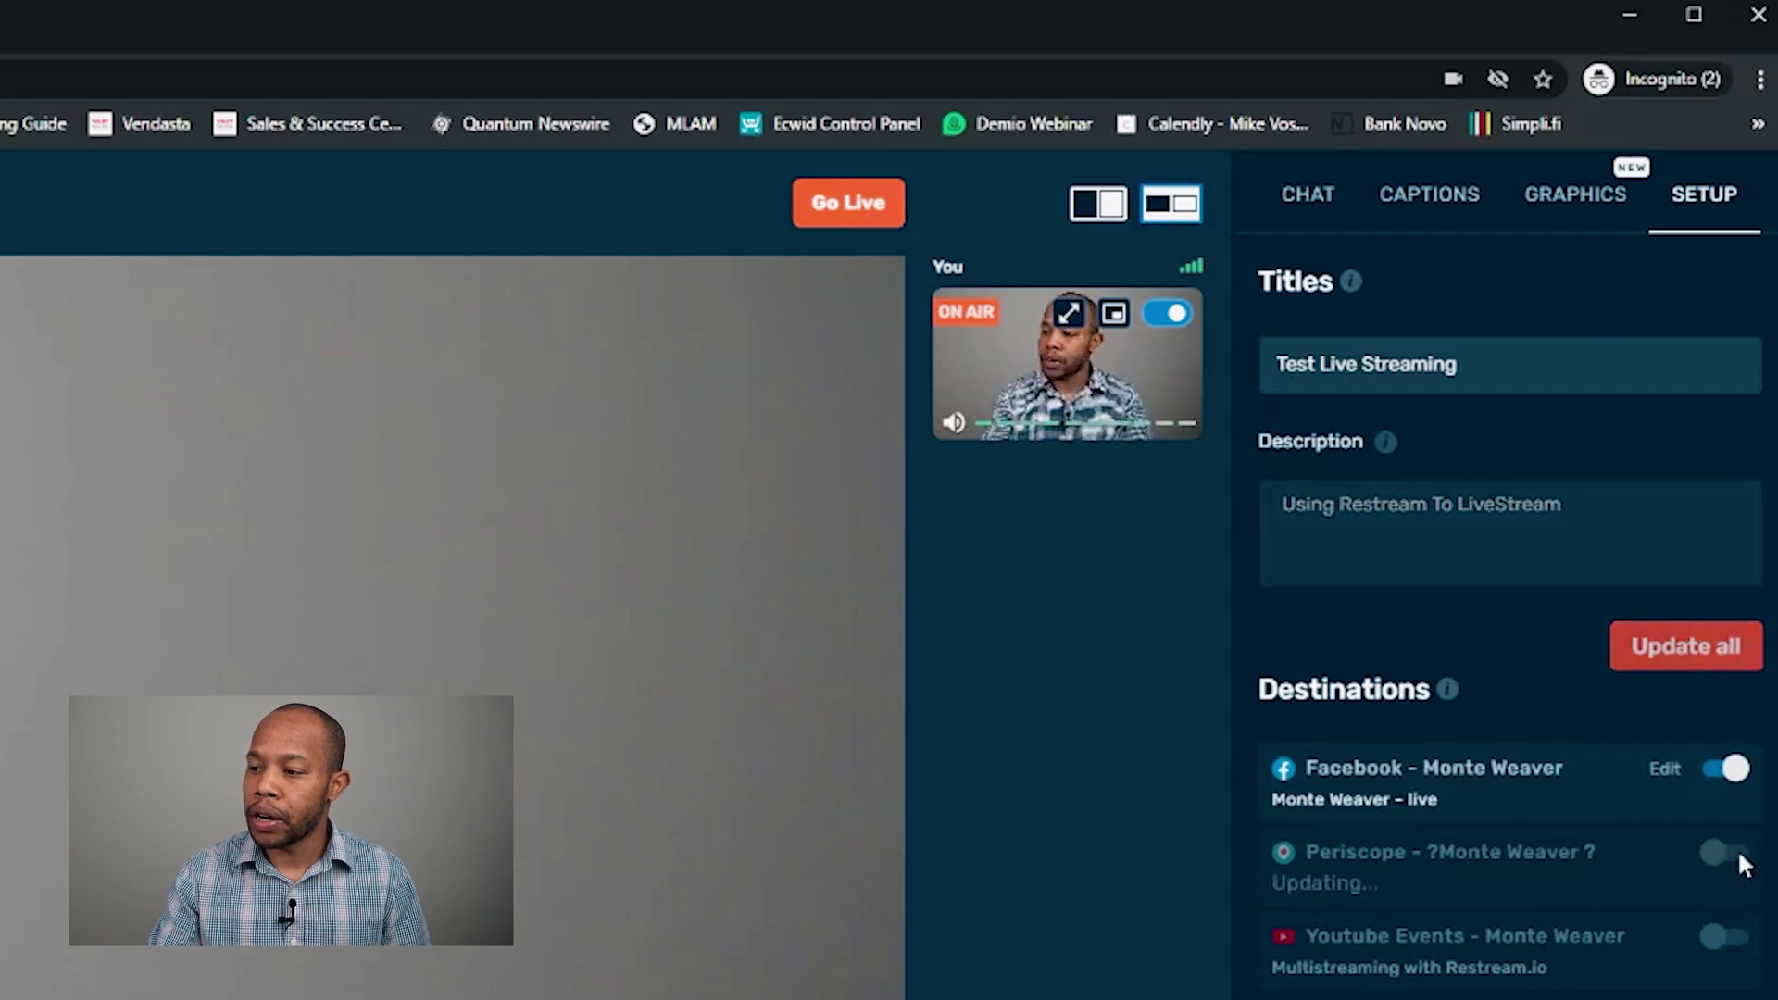
{"action": "left_click", "coordinate": [1734, 937]}
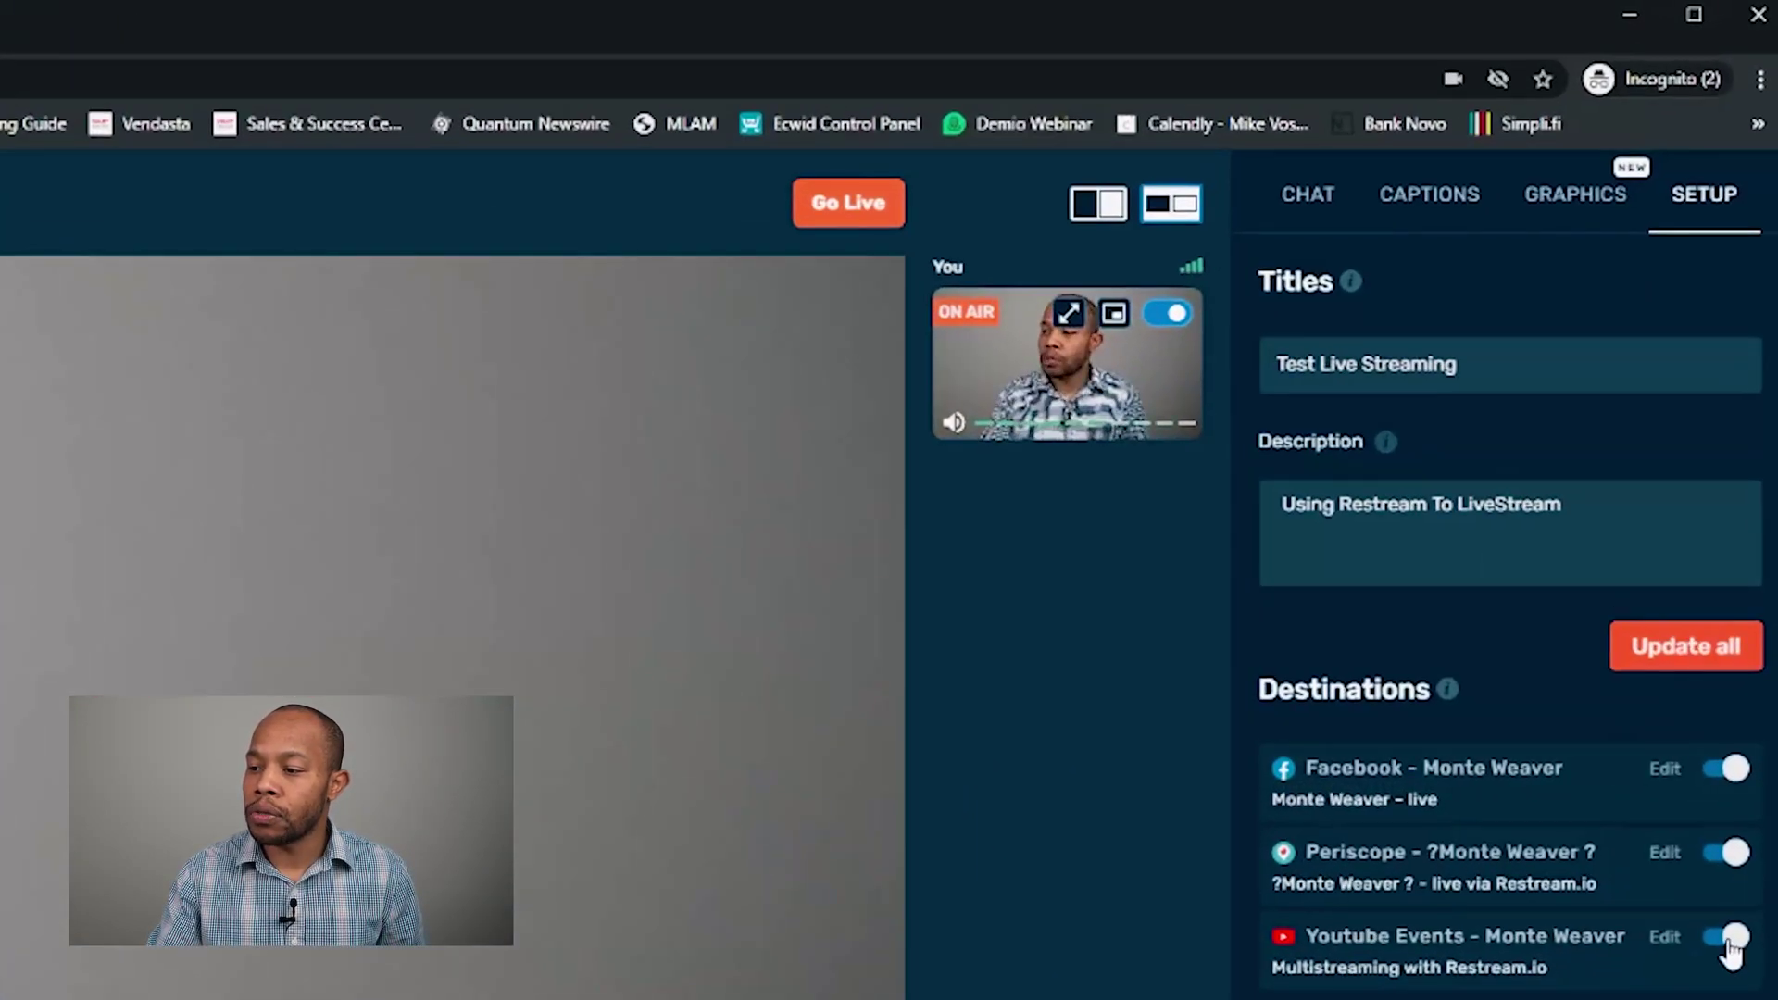
{"action": "left_click", "coordinate": [1728, 939]}
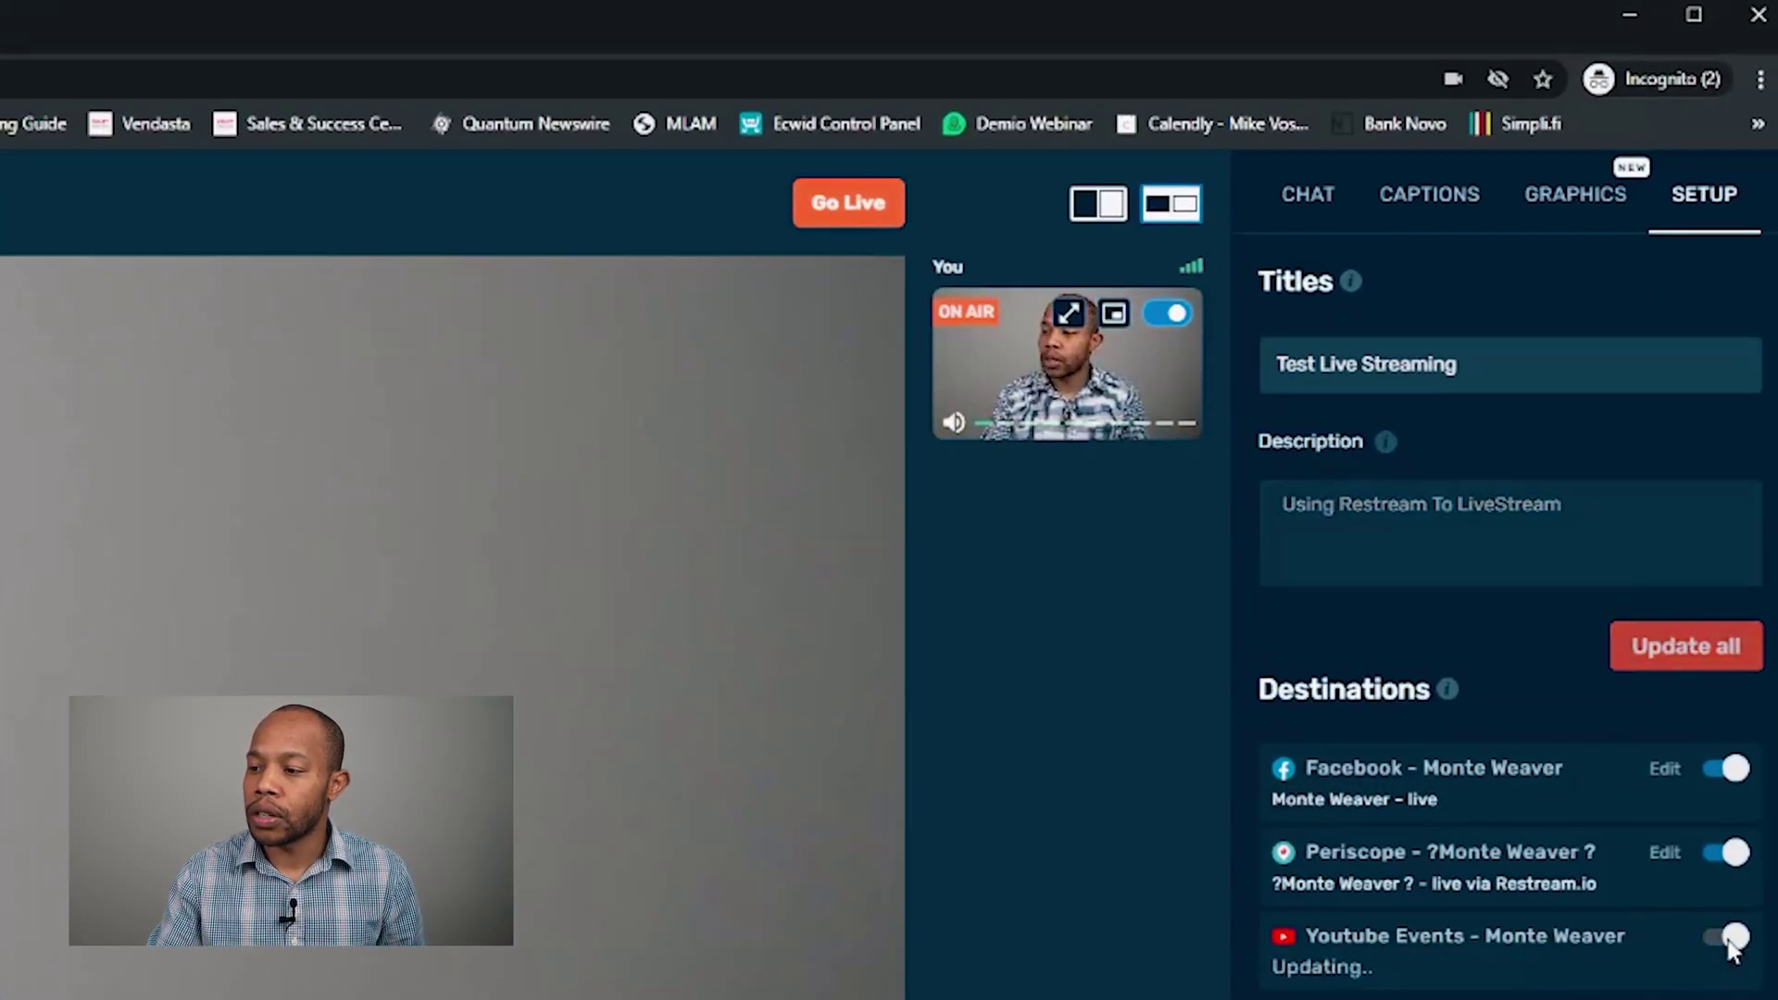